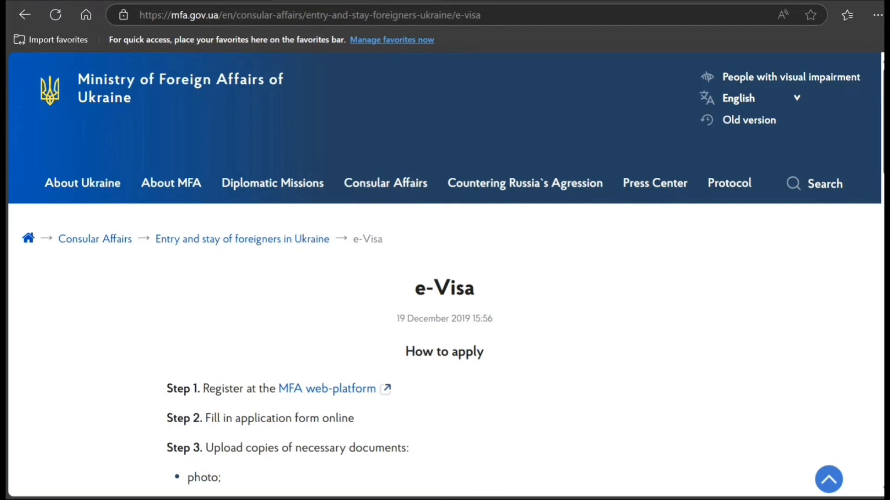
- Review the e-Visa application steps, fees and eligible countries, and open the MFA web-platform linked in Step 1
{"action": "scroll", "coordinate": [445, 278], "scroll_direction": "down", "scroll_amount": 10}
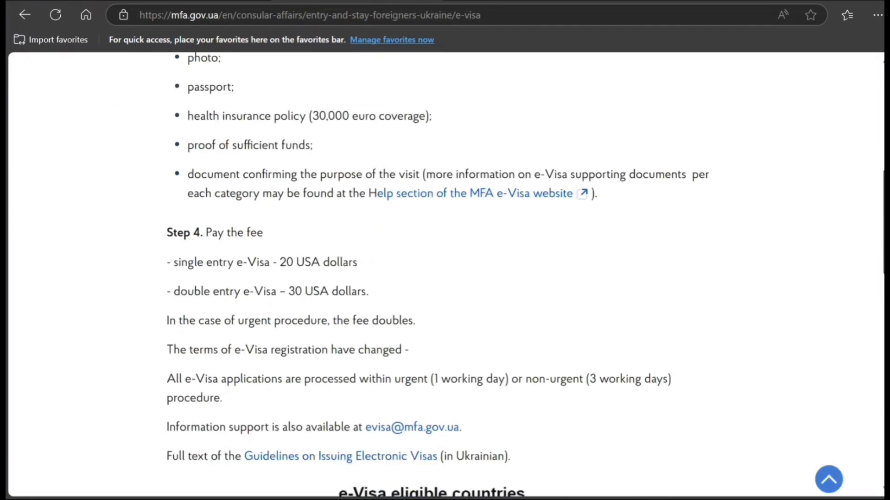
{"action": "scroll", "coordinate": [445, 278], "scroll_direction": "down", "scroll_amount": 5}
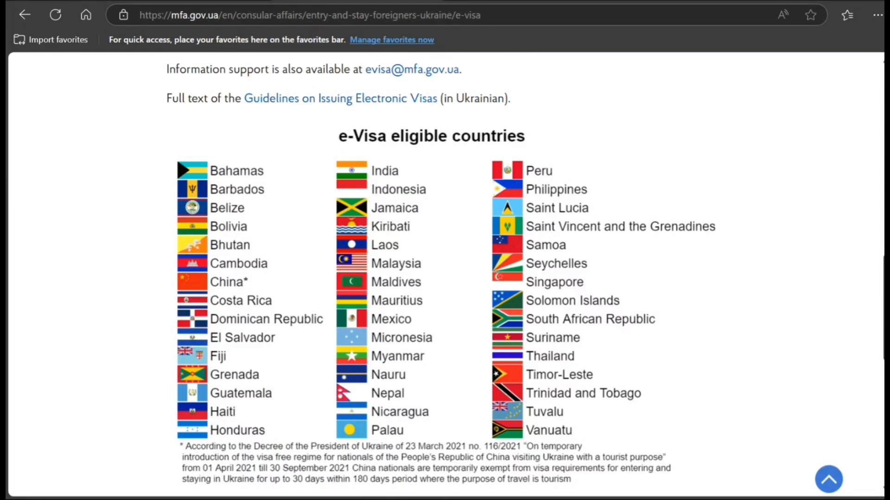
{"action": "scroll", "coordinate": [445, 278], "scroll_direction": "up", "scroll_amount": 7}
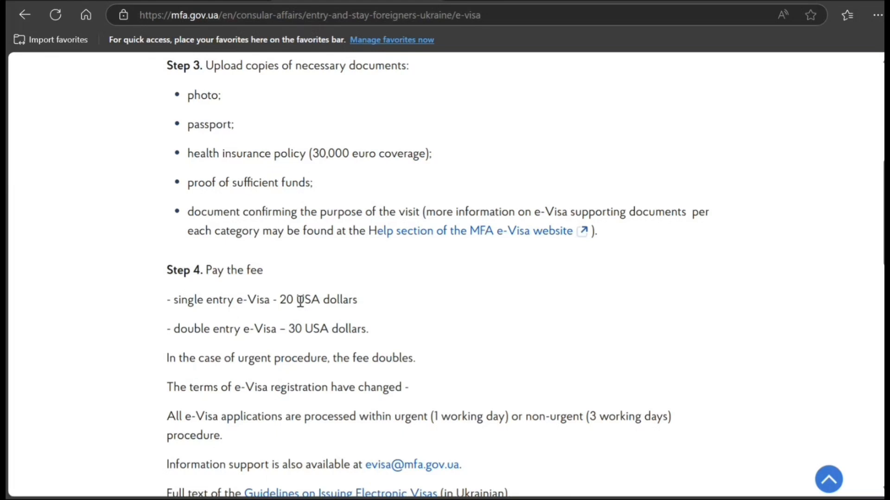
{"action": "scroll", "coordinate": [300, 302], "scroll_direction": "up", "scroll_amount": 3}
{"action": "scroll", "coordinate": [299, 302], "scroll_direction": "up", "scroll_amount": 1}
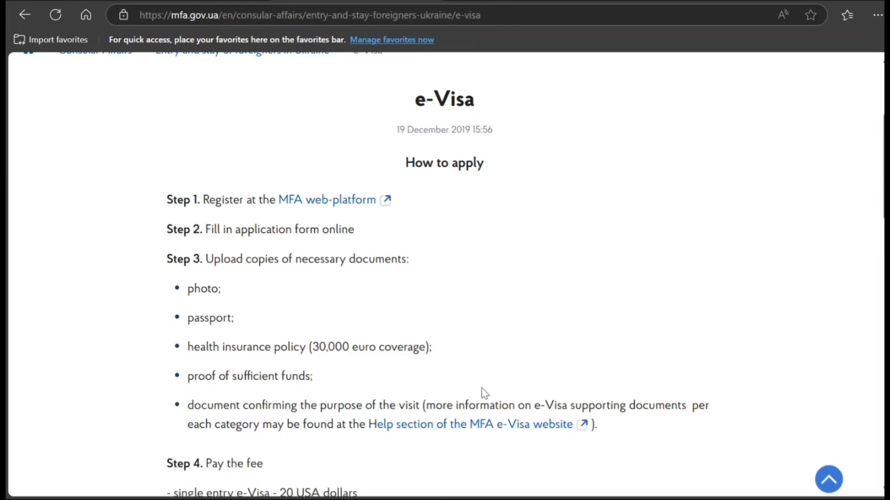
{"action": "left_click", "coordinate": [338, 202]}
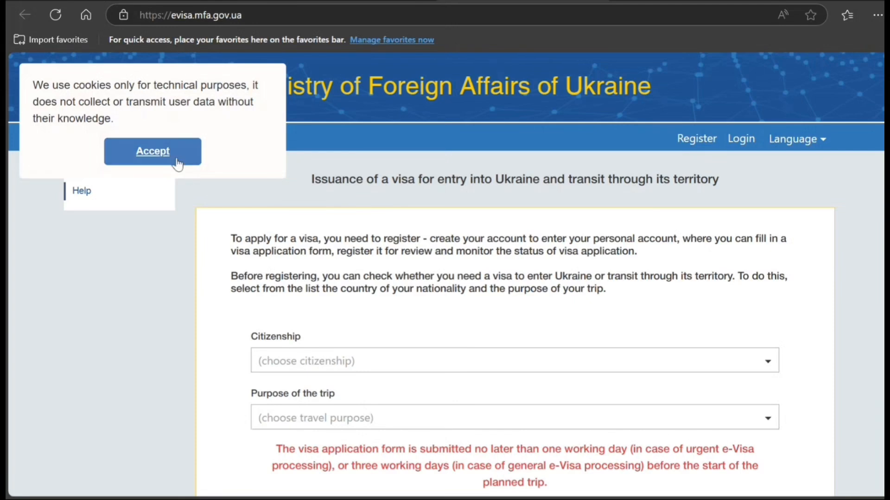
- Accept the cookie notice and check the visa requirement for citizenship Republic of India with trip purpose C-06 - Tourism
{"action": "left_click", "coordinate": [153, 151]}
{"action": "left_click", "coordinate": [344, 364]}
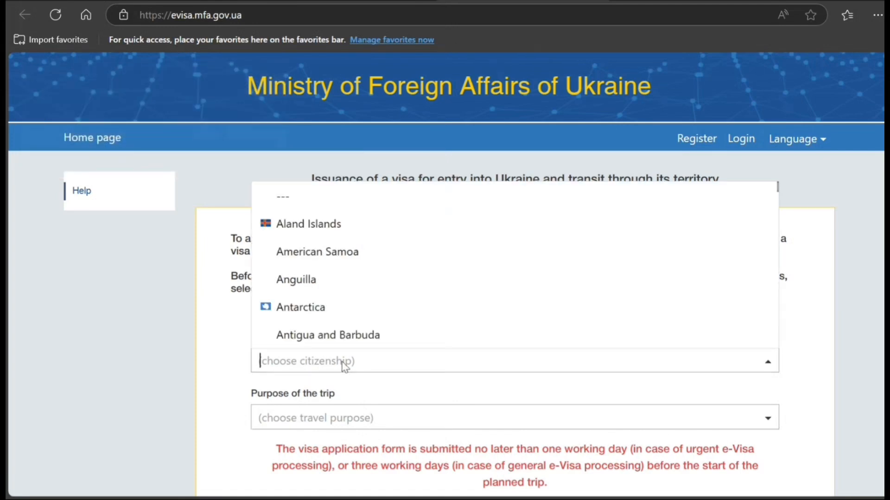
{"action": "type", "text": "I"}
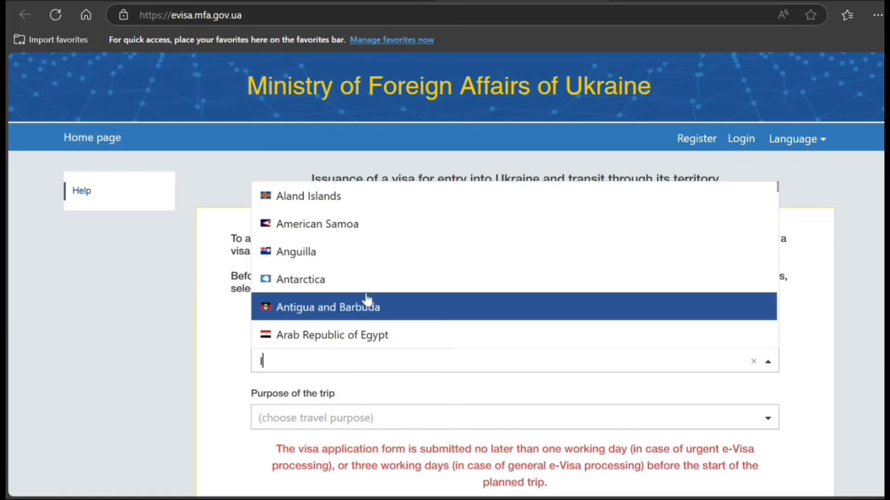
{"action": "type", "text": "N"}
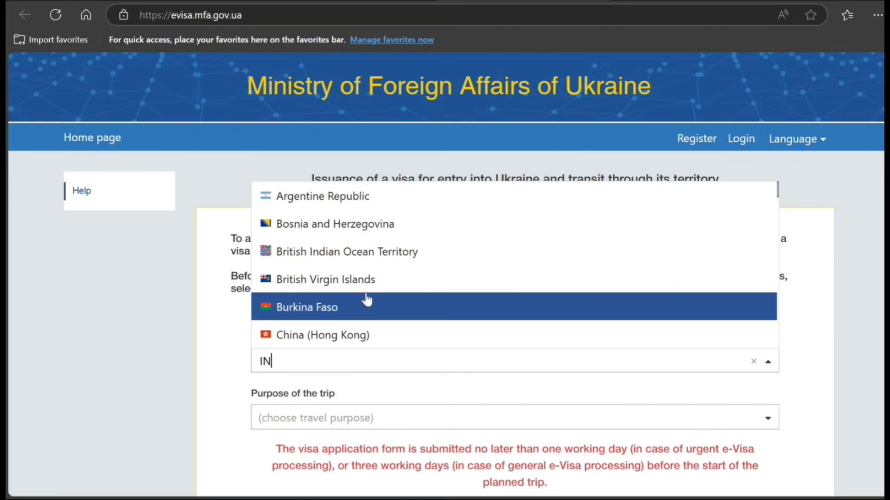
{"action": "type", "text": "D"}
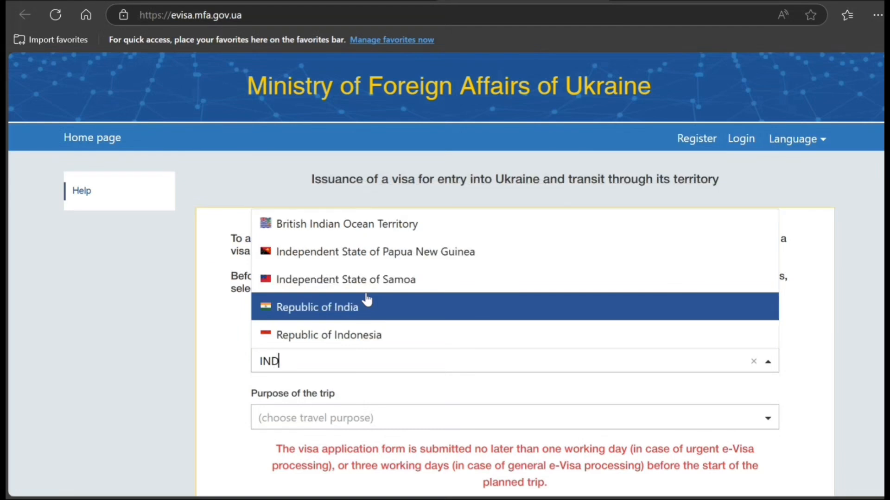
{"action": "left_click", "coordinate": [346, 319]}
{"action": "left_click", "coordinate": [326, 418]}
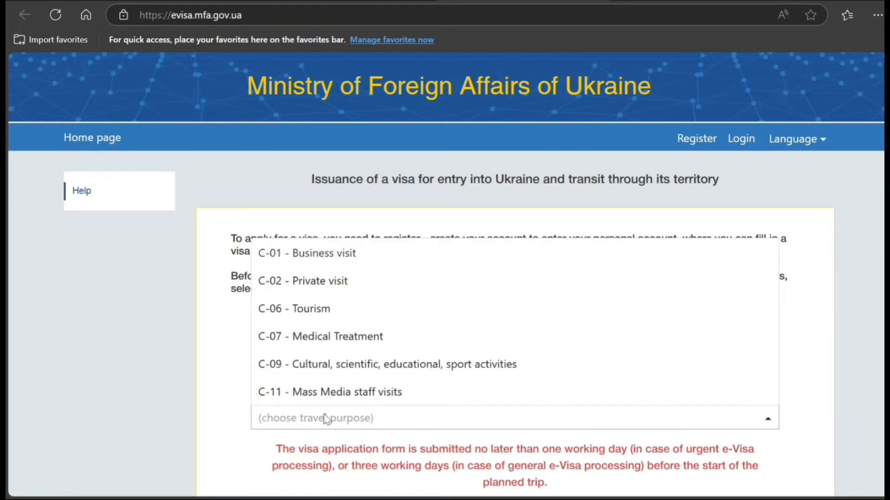
{"action": "left_click", "coordinate": [314, 316]}
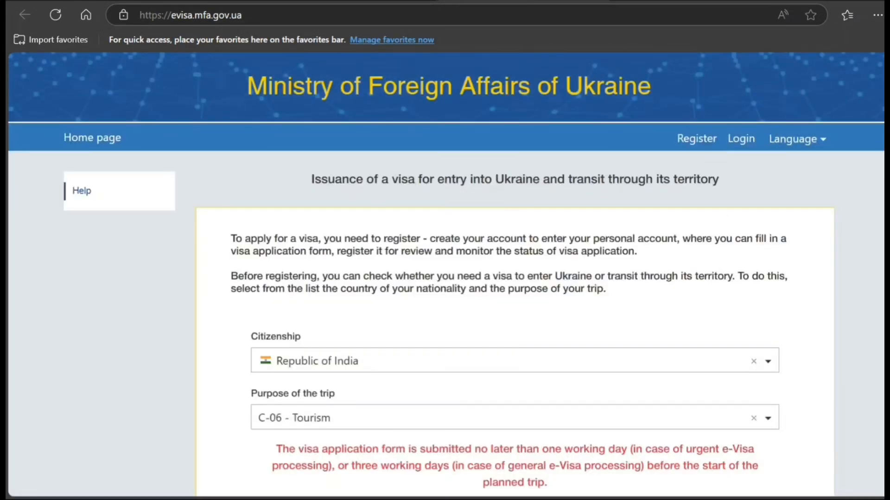
- Open the new-user registration form from the visa check and look through its required fields
{"action": "left_click_drag", "start_coordinate": [861, 191], "coordinate": [835, 120]}
{"action": "left_click", "coordinate": [741, 254]}
{"action": "scroll", "coordinate": [740, 253], "scroll_direction": "down", "scroll_amount": 4}
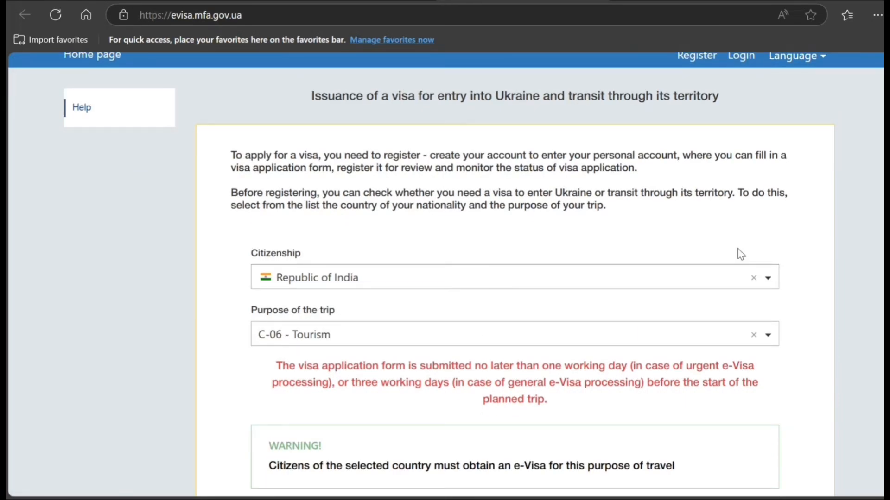
{"action": "scroll", "coordinate": [741, 254], "scroll_direction": "down", "scroll_amount": 1}
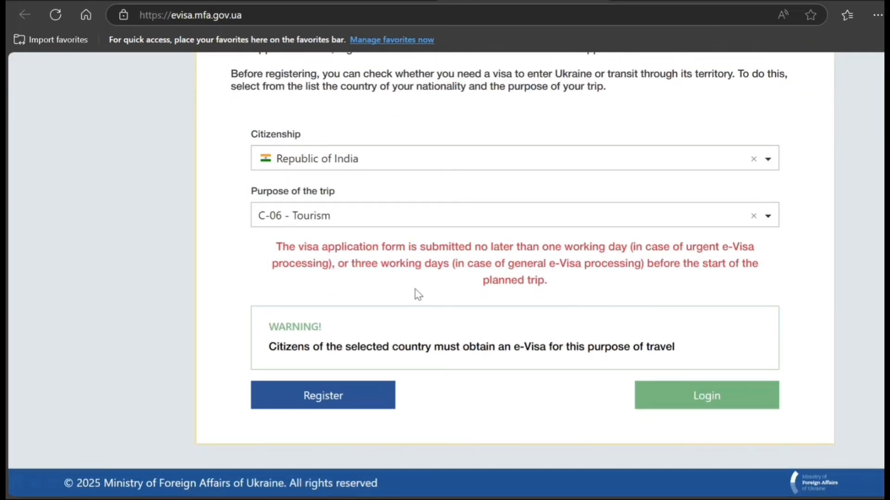
{"action": "left_click", "coordinate": [317, 402]}
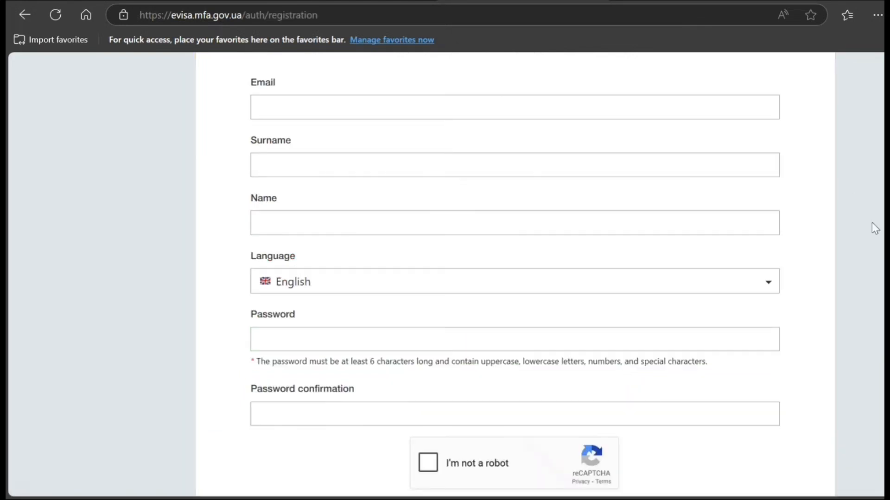
{"action": "scroll", "coordinate": [869, 221], "scroll_direction": "up", "scroll_amount": 2}
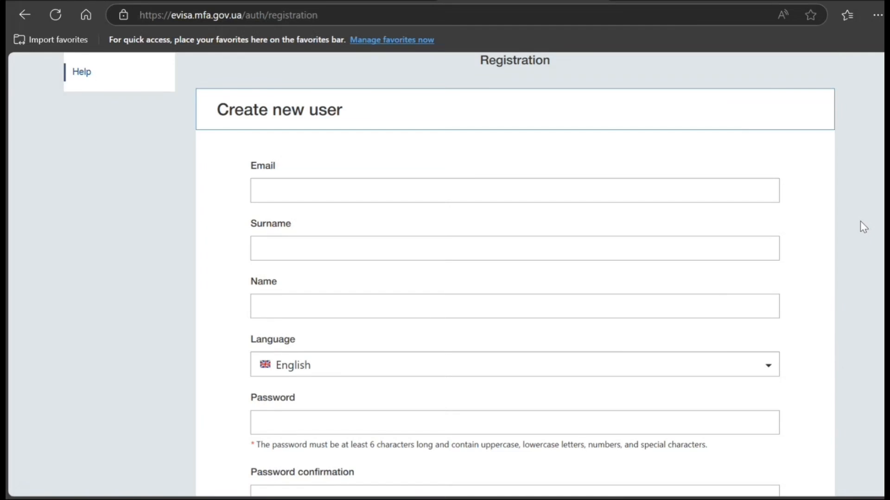
{"action": "scroll", "coordinate": [860, 222], "scroll_direction": "down", "scroll_amount": 3}
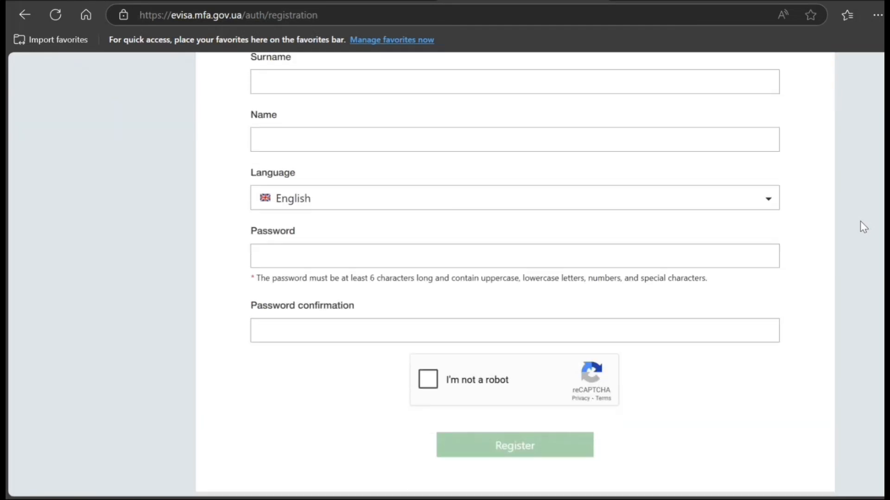
{"action": "scroll", "coordinate": [860, 221], "scroll_direction": "down", "scroll_amount": 1}
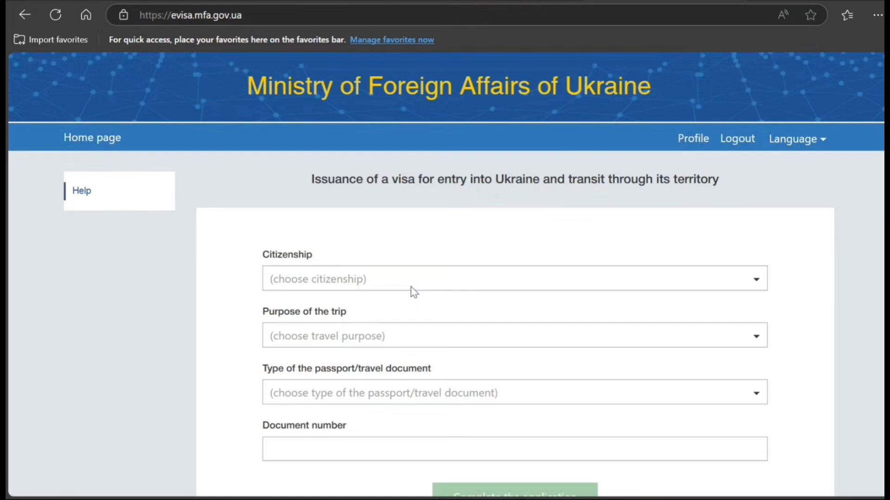
- In the signed-in visa application, set the citizenship to Republic of India and the trip purpose to C-06 - Tourism
{"action": "left_click", "coordinate": [351, 284]}
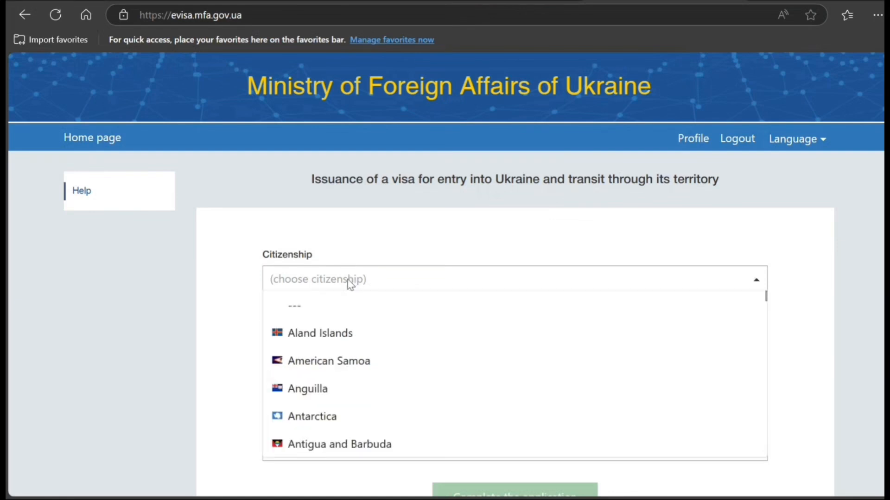
{"action": "type", "text": "IND"}
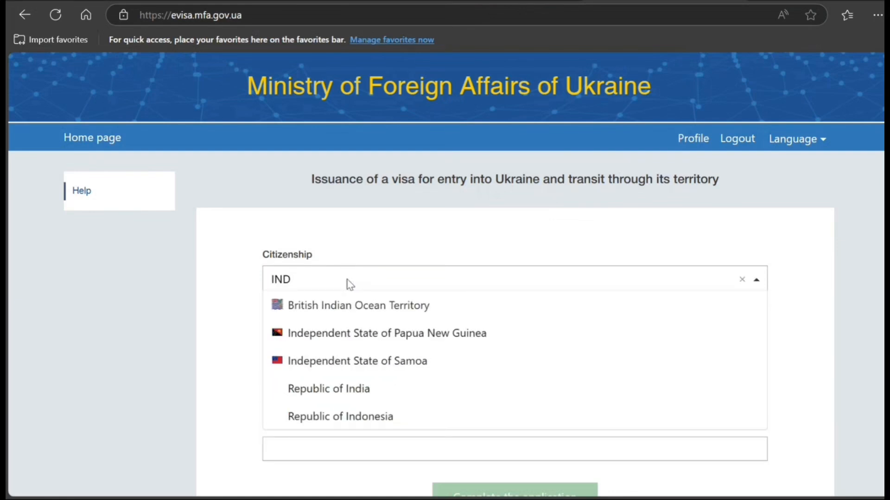
{"action": "left_click", "coordinate": [352, 390]}
{"action": "left_click", "coordinate": [335, 337]}
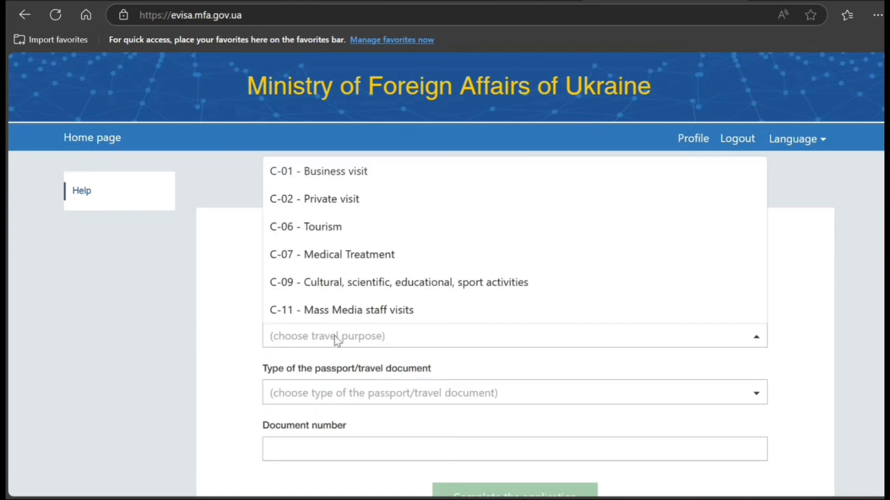
{"action": "left_click", "coordinate": [336, 226]}
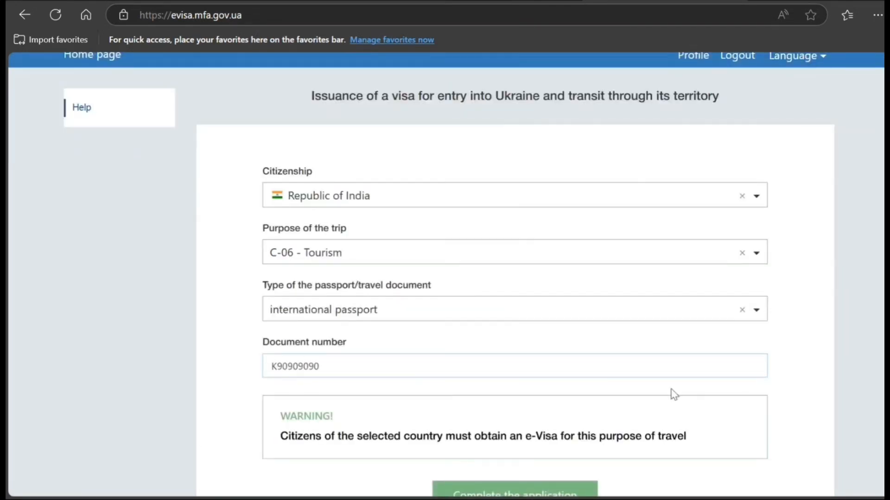
- Submit the initial visa details and continue past the required-documents page to the full visa application form
{"action": "scroll", "coordinate": [861, 224], "scroll_direction": "down", "scroll_amount": 2}
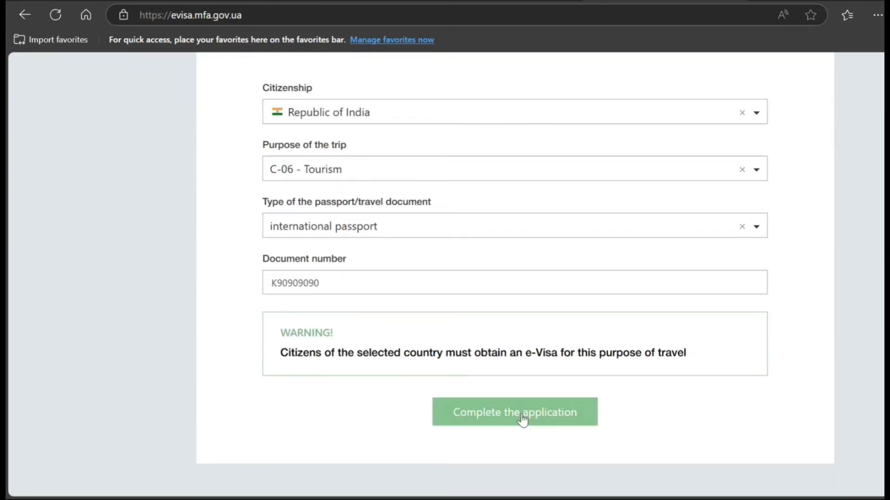
{"action": "left_click", "coordinate": [522, 419]}
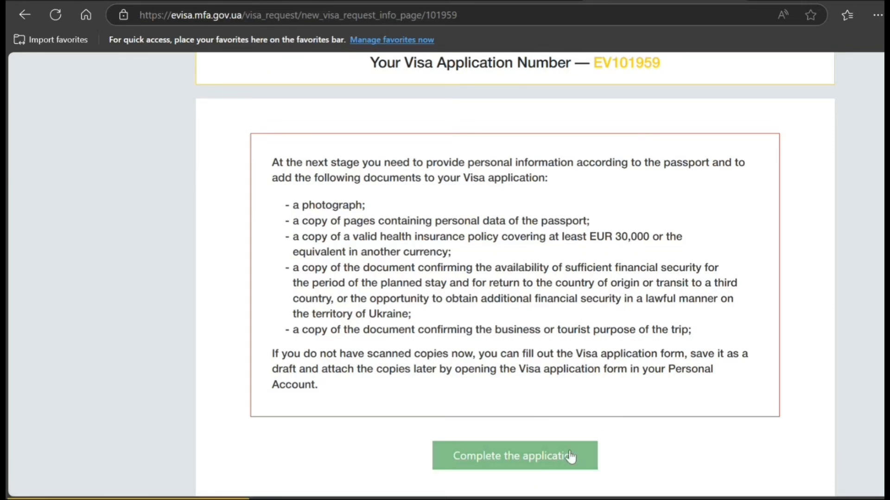
{"action": "left_click", "coordinate": [551, 466]}
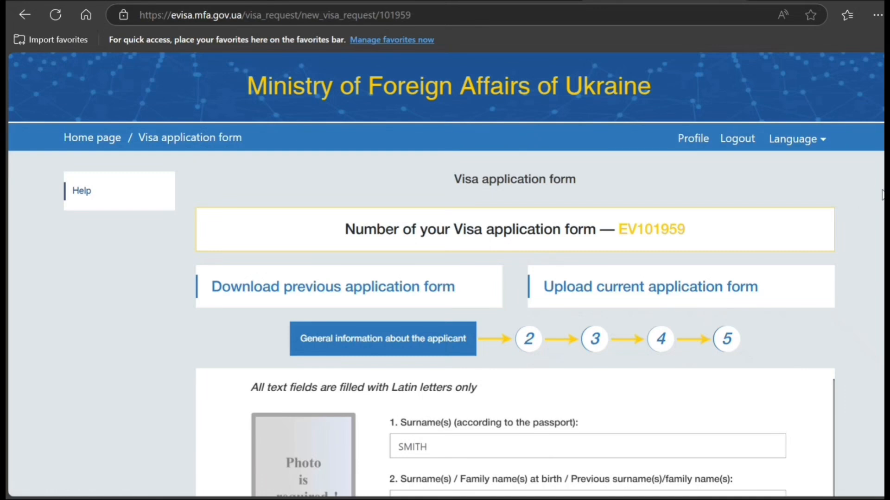
- In the applicant's general information, set the sex to male and the marital status to single
{"action": "left_click_drag", "start_coordinate": [884, 197], "coordinate": [880, 145]}
{"action": "left_click", "coordinate": [846, 197]}
{"action": "scroll", "coordinate": [846, 200], "scroll_direction": "down", "scroll_amount": 2}
{"action": "scroll", "coordinate": [847, 198], "scroll_direction": "down", "scroll_amount": 3}
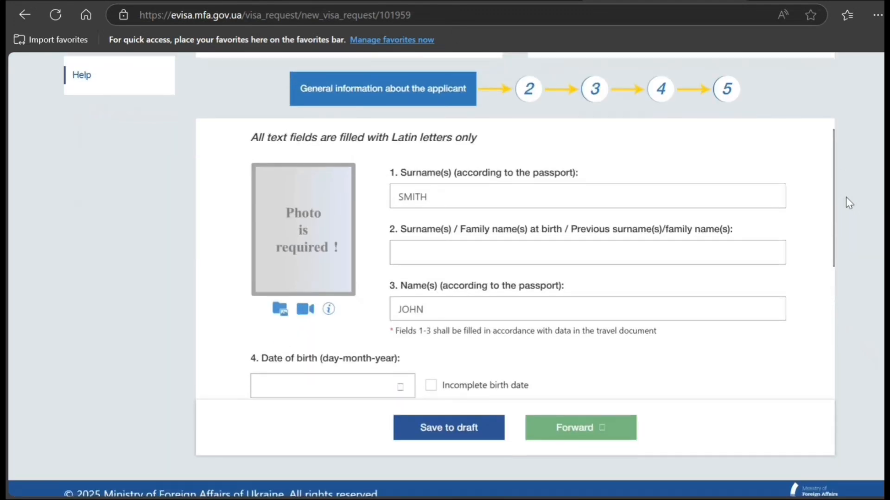
{"action": "scroll", "coordinate": [847, 197], "scroll_direction": "up", "scroll_amount": 1}
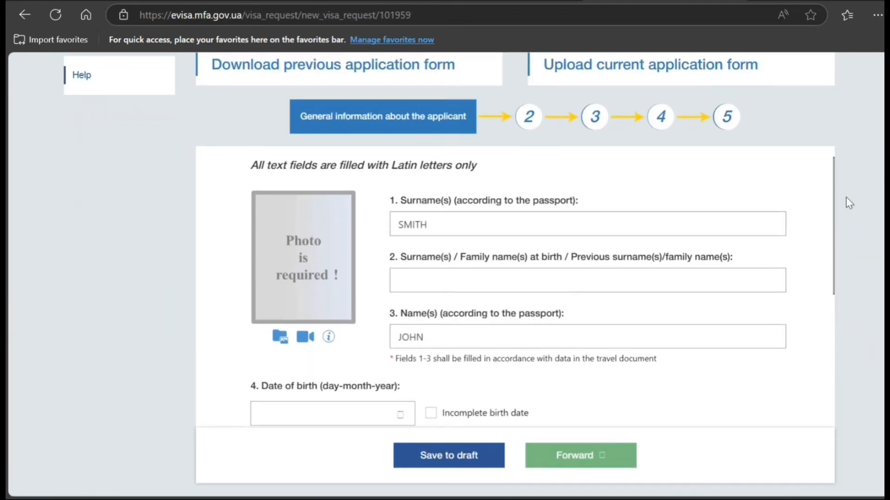
{"action": "scroll", "coordinate": [847, 203], "scroll_direction": "up", "scroll_amount": 1}
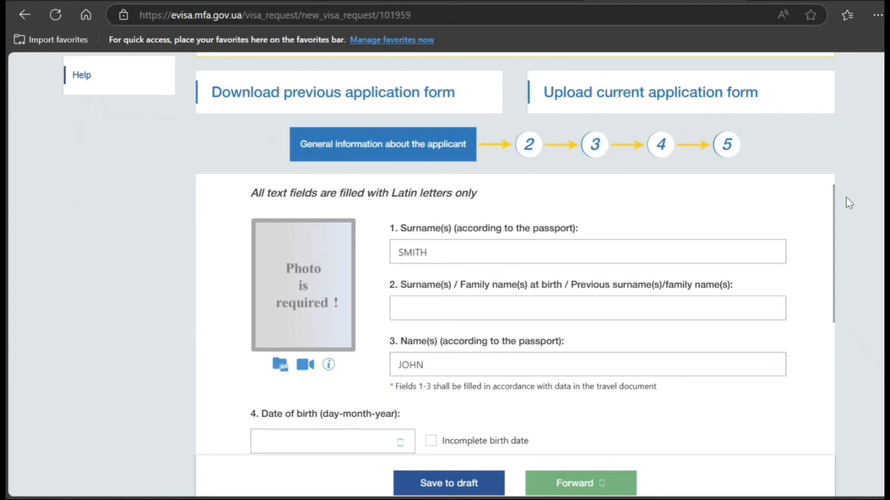
{"action": "scroll", "coordinate": [846, 198], "scroll_direction": "down", "scroll_amount": 3}
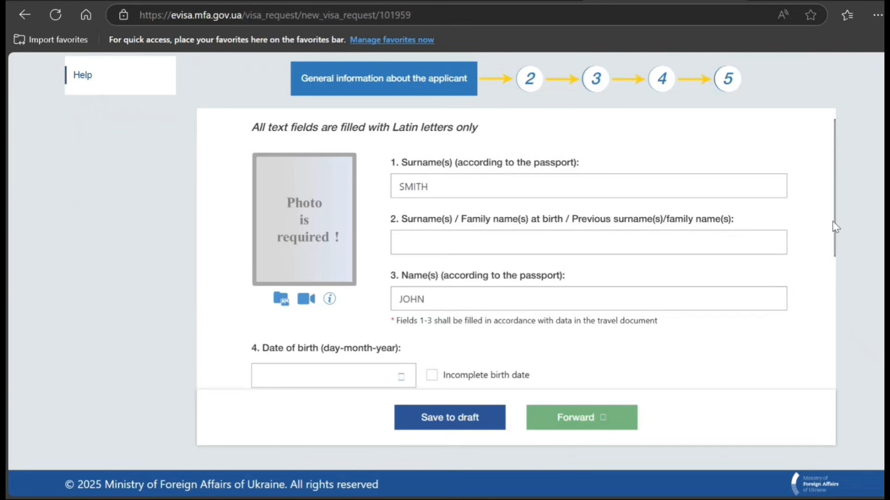
{"action": "left_click_drag", "start_coordinate": [834, 221], "coordinate": [859, 381]}
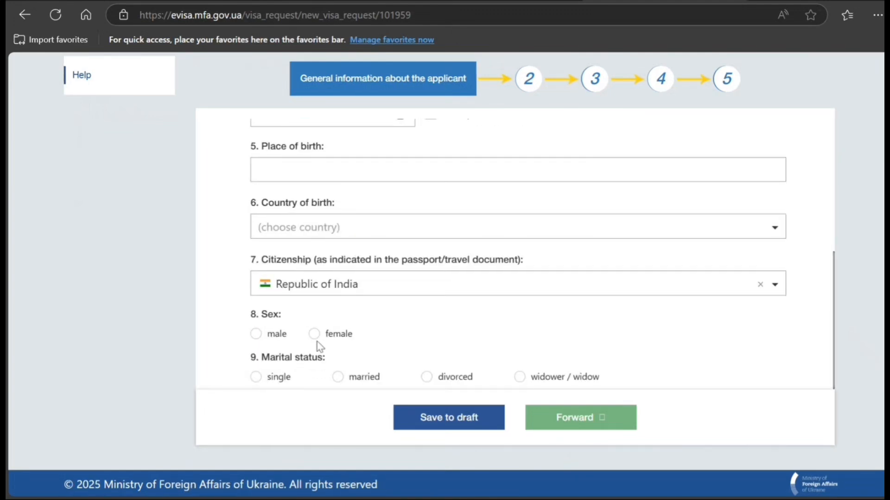
{"action": "left_click", "coordinate": [255, 334]}
{"action": "left_click", "coordinate": [256, 377]}
- Set the country of birth to Republic of India and enter NEW DELHI as the place of birth
{"action": "left_click", "coordinate": [340, 227]}
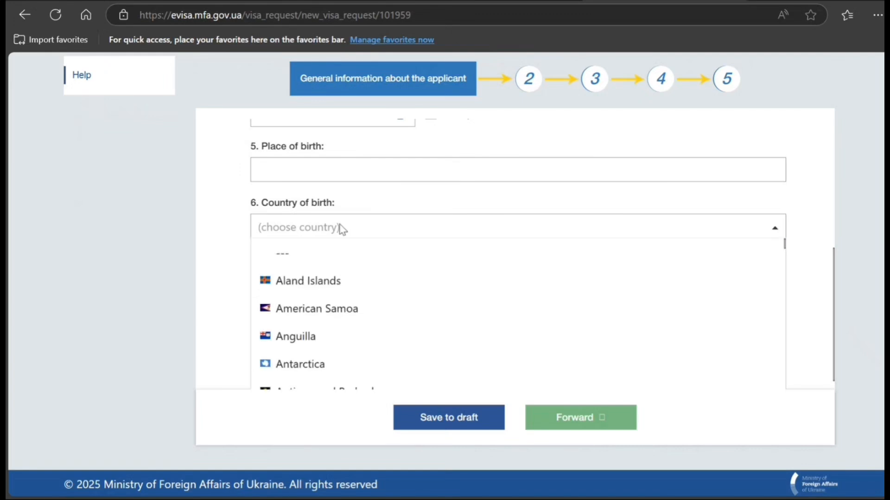
{"action": "type", "text": "IND"}
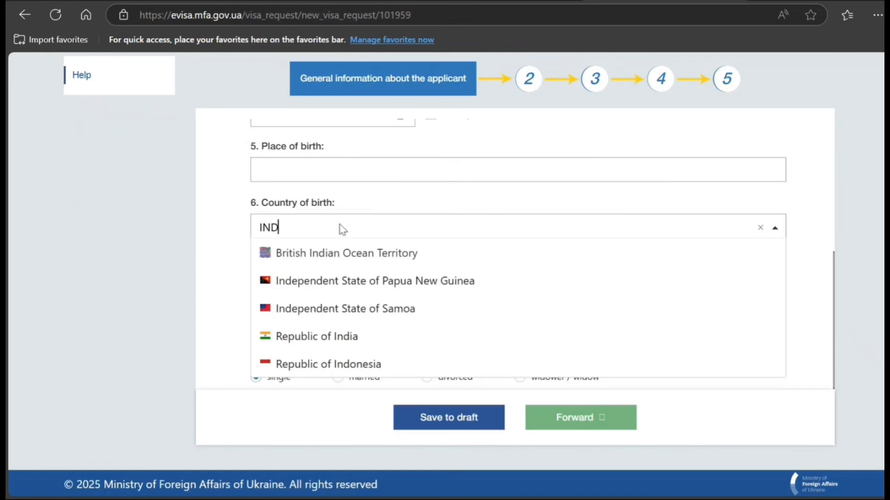
{"action": "type", "text": "I"}
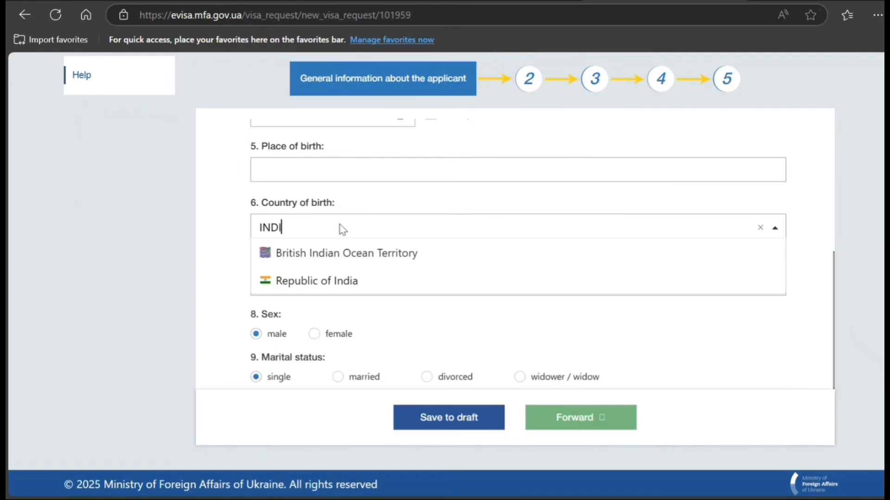
{"action": "left_click", "coordinate": [316, 281]}
{"action": "left_click", "coordinate": [336, 170]}
{"action": "type", "text": "N"}
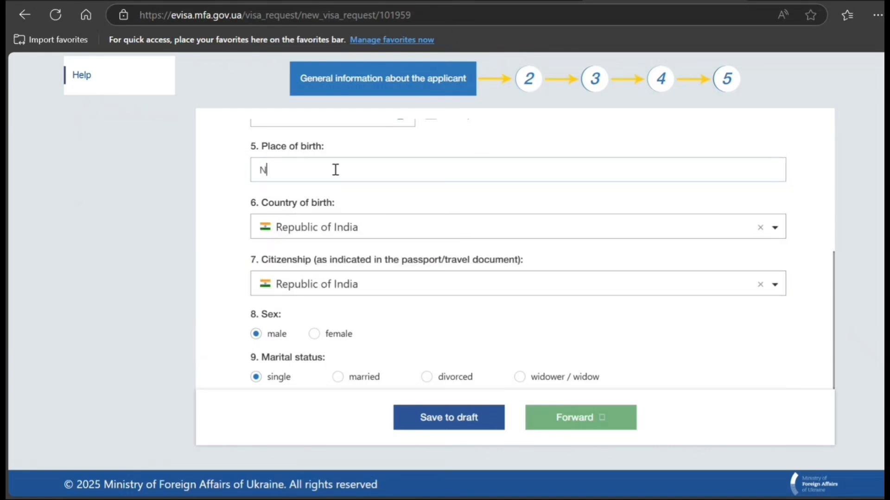
{"action": "type", "text": "EW DELHI"}
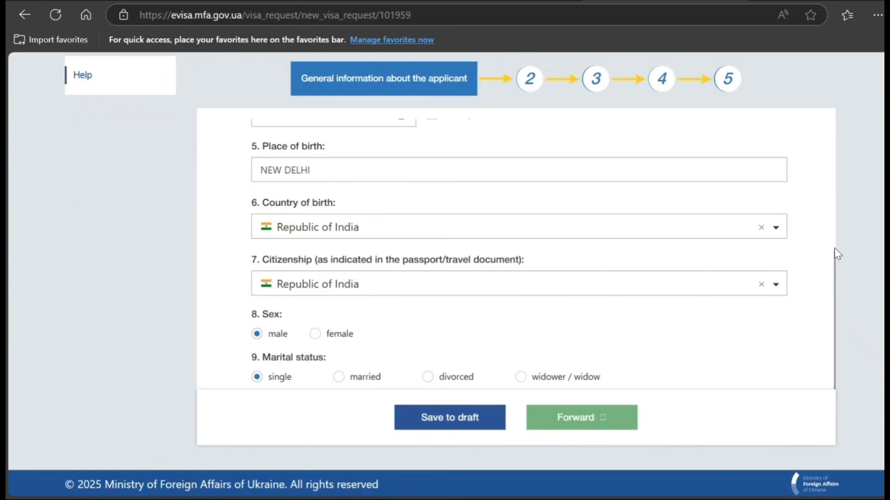
{"action": "scroll", "coordinate": [834, 248], "scroll_direction": "up", "scroll_amount": 5}
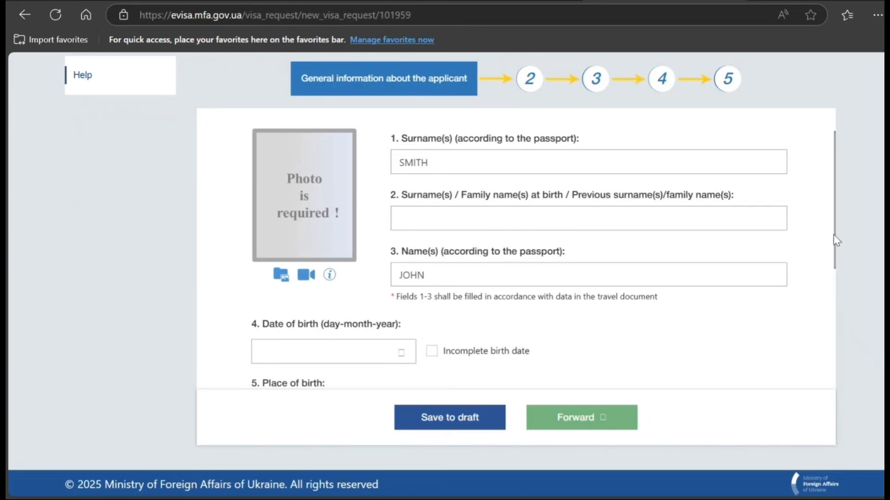
- Enter the applicant's date of birth in the general information section
{"action": "left_click_drag", "start_coordinate": [833, 234], "coordinate": [805, 252]}
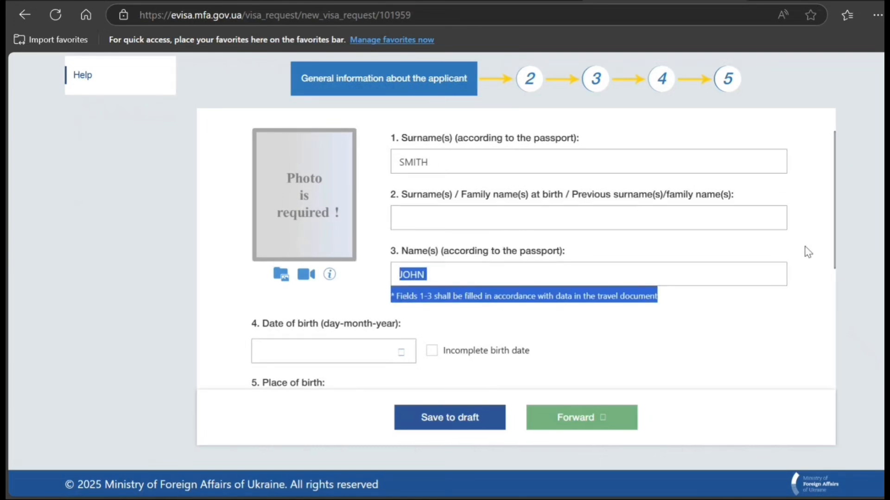
{"action": "scroll", "coordinate": [808, 251], "scroll_direction": "down", "scroll_amount": 3}
{"action": "left_click", "coordinate": [344, 242]}
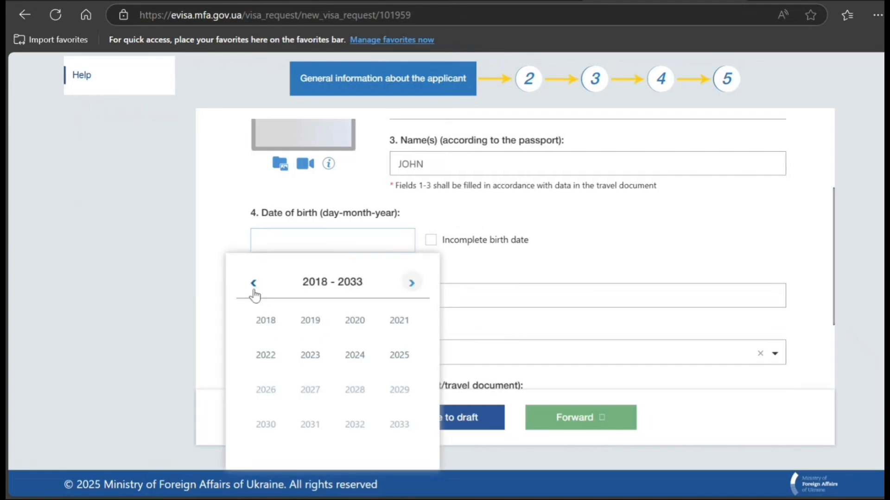
{"action": "left_click", "coordinate": [254, 291]}
{"action": "left_click", "coordinate": [253, 290]}
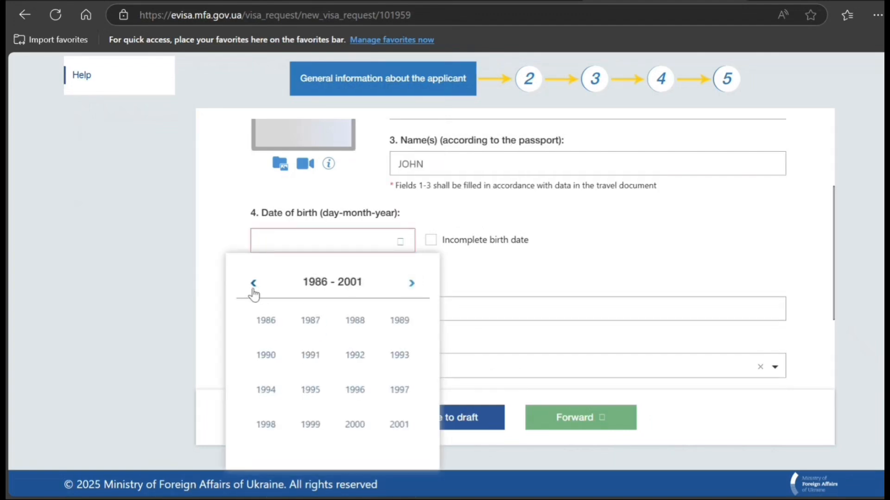
{"action": "left_click", "coordinate": [399, 402]}
{"action": "left_click", "coordinate": [400, 401]}
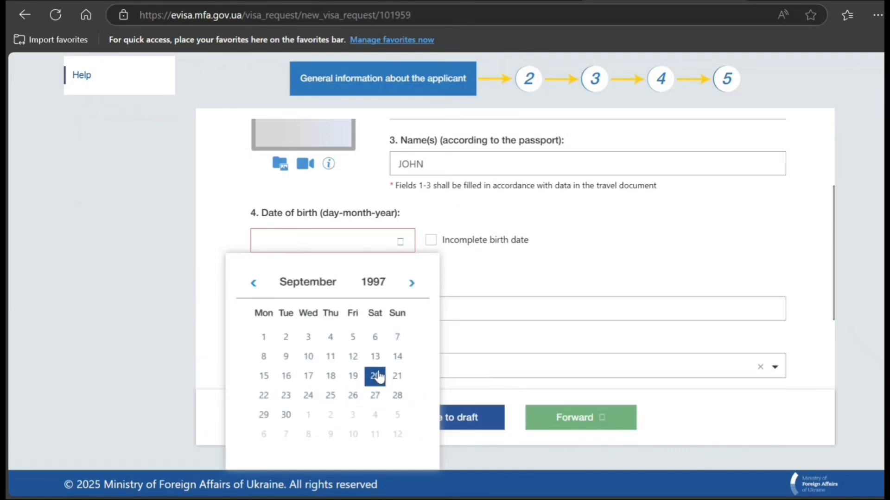
{"action": "left_click", "coordinate": [377, 375]}
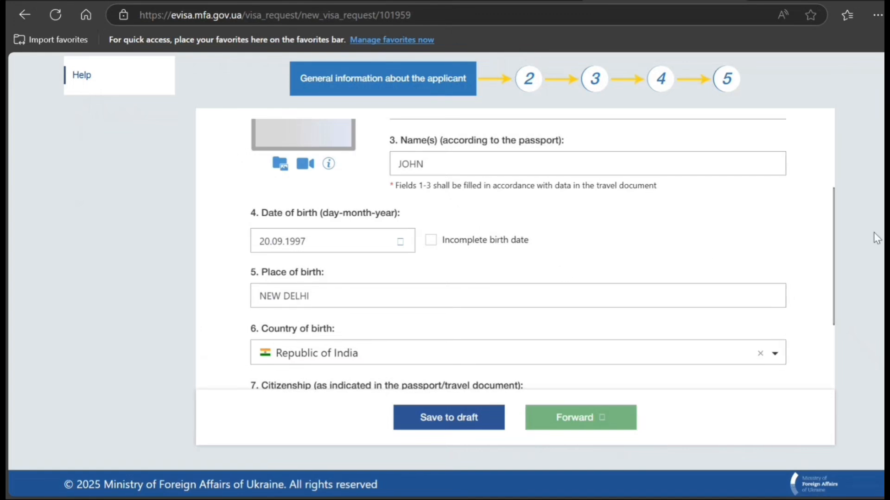
{"action": "scroll", "coordinate": [876, 237], "scroll_direction": "up", "scroll_amount": 1}
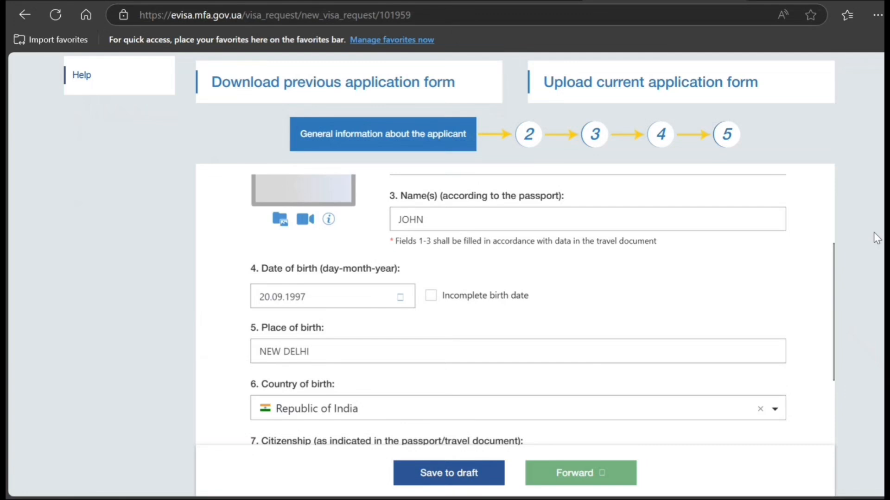
{"action": "scroll", "coordinate": [876, 237], "scroll_direction": "up", "scroll_amount": 2}
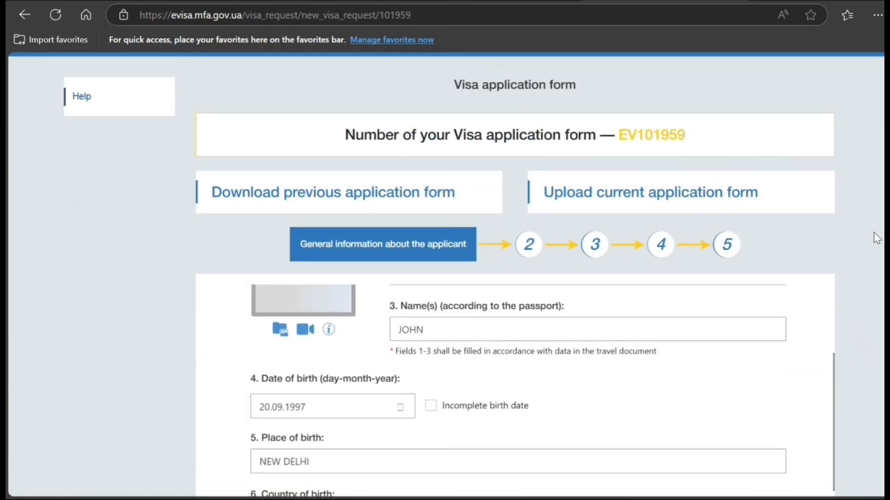
{"action": "scroll", "coordinate": [876, 238], "scroll_direction": "down", "scroll_amount": 2}
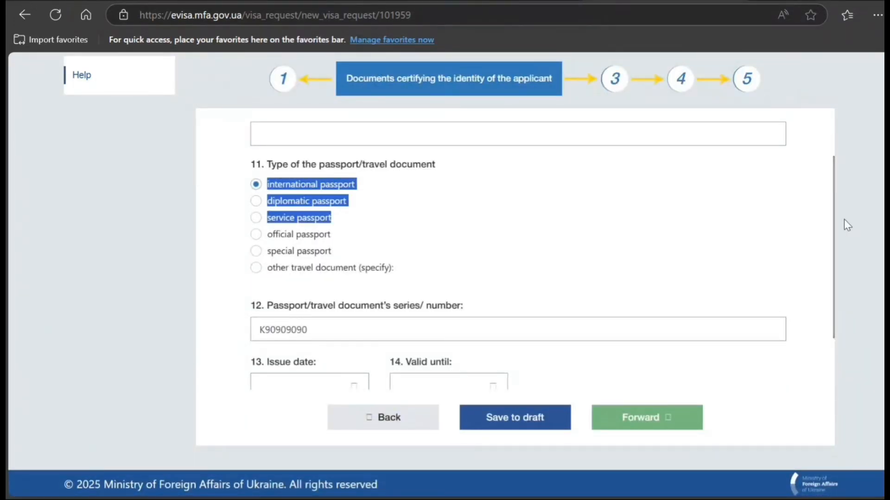
{"action": "left_click", "coordinate": [157, 216]}
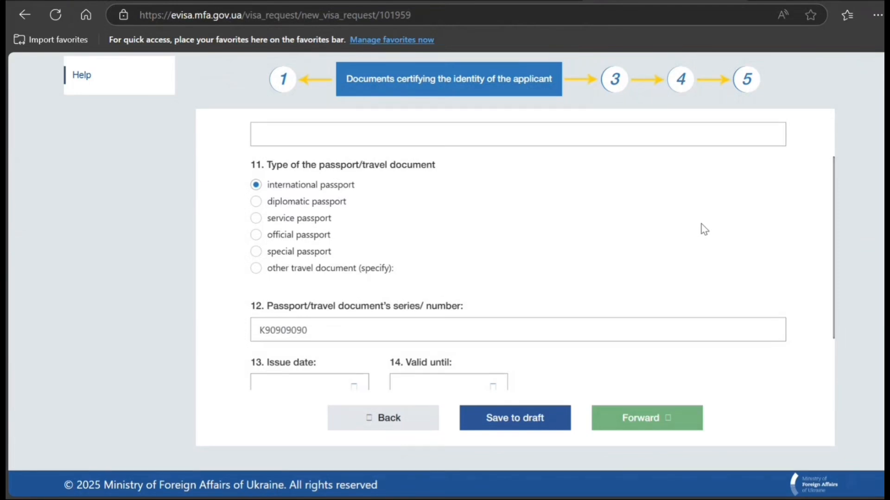
{"action": "scroll", "coordinate": [704, 229], "scroll_direction": "up", "scroll_amount": 1}
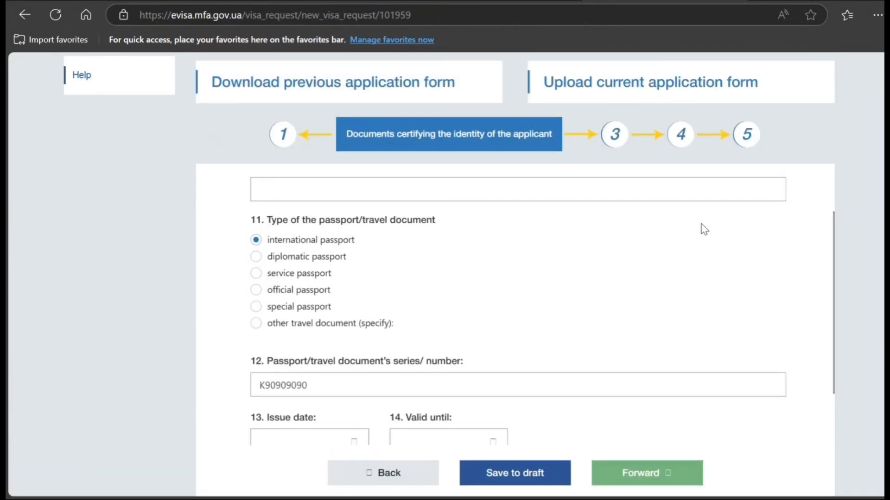
{"action": "scroll", "coordinate": [704, 229], "scroll_direction": "down", "scroll_amount": 1}
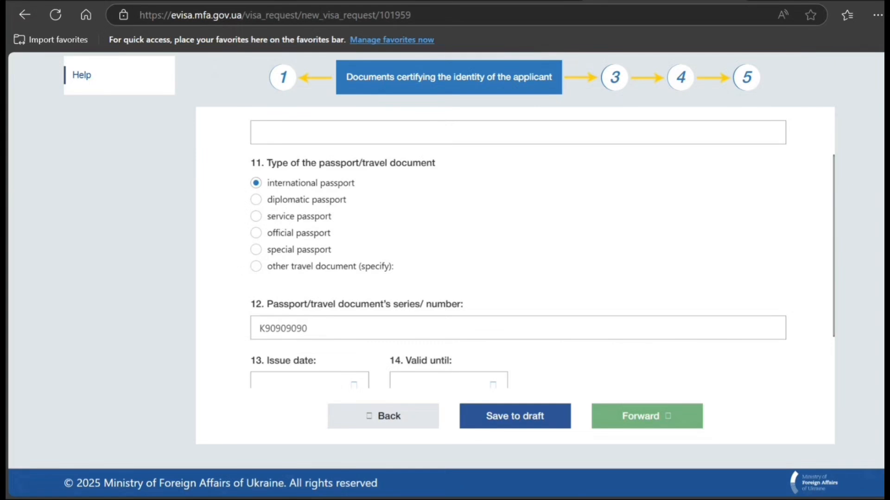
- Set the passport's issue date to 06.02.2025
{"action": "left_click", "coordinate": [314, 384]}
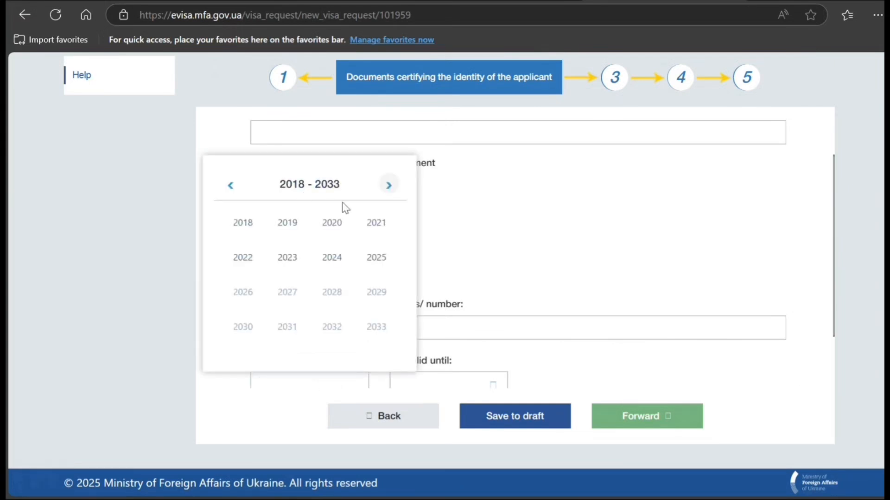
{"action": "left_click", "coordinate": [376, 261]}
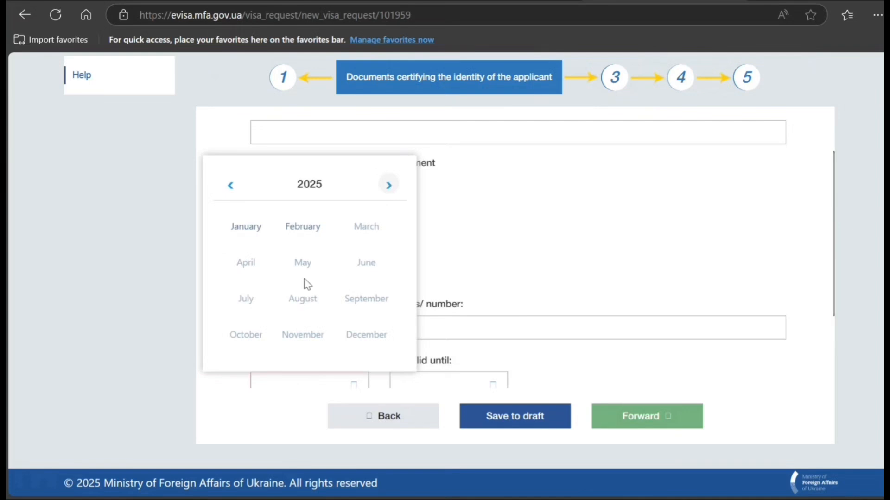
{"action": "left_click", "coordinate": [302, 228]}
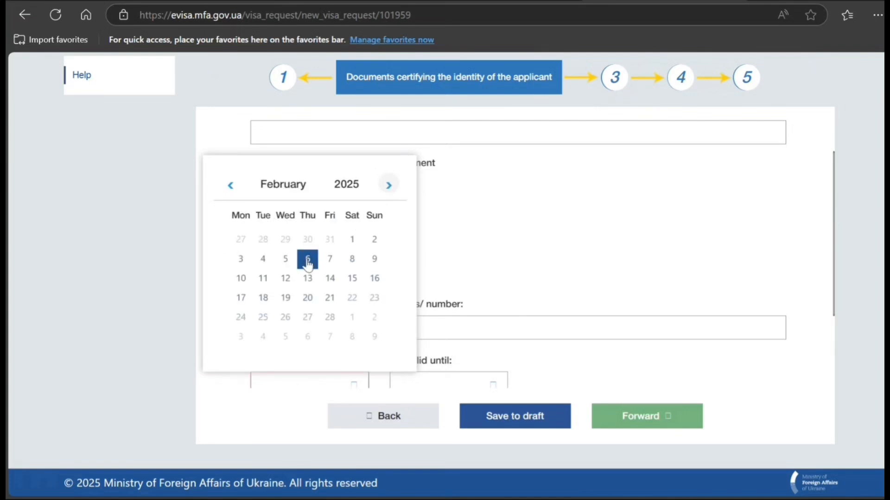
{"action": "left_click", "coordinate": [306, 259]}
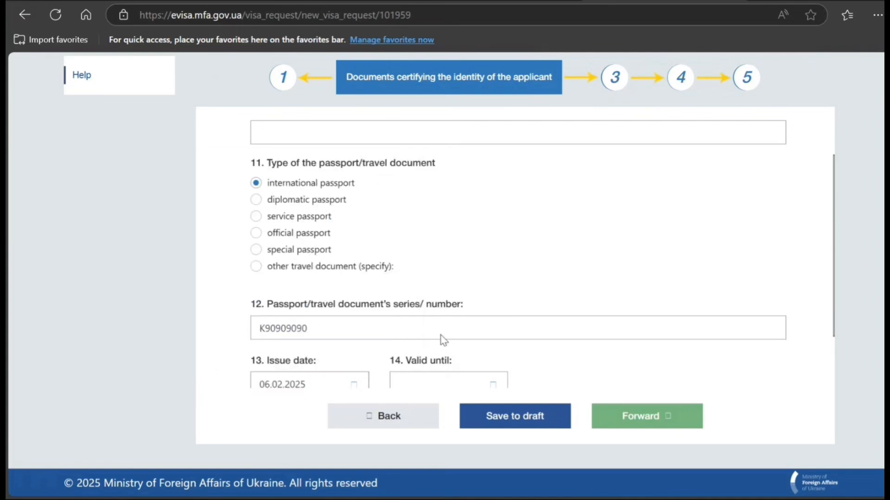
- Set the passport's valid-until date to 05.02.2035
{"action": "left_click", "coordinate": [455, 378]}
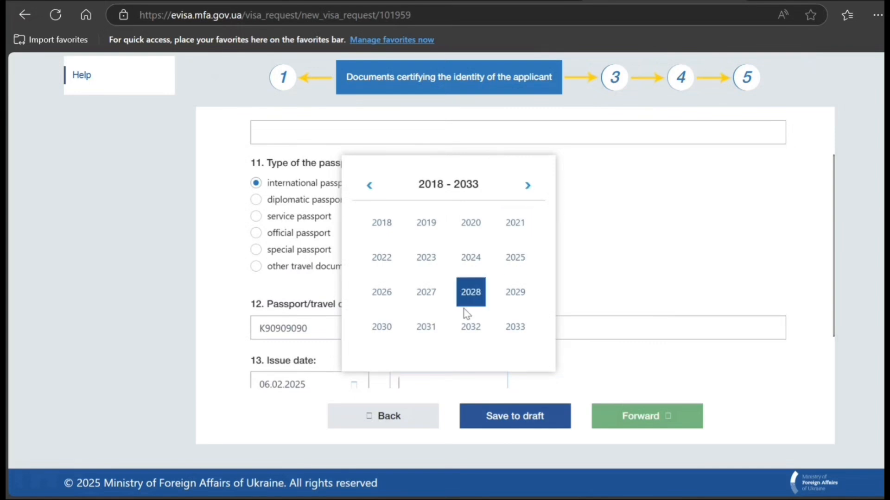
{"action": "left_click", "coordinate": [529, 186]}
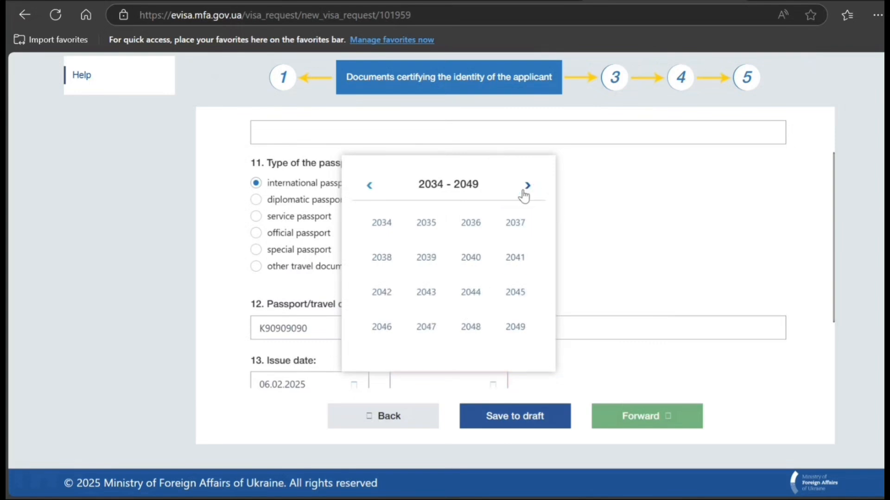
{"action": "left_click", "coordinate": [442, 224]}
{"action": "left_click", "coordinate": [441, 225]}
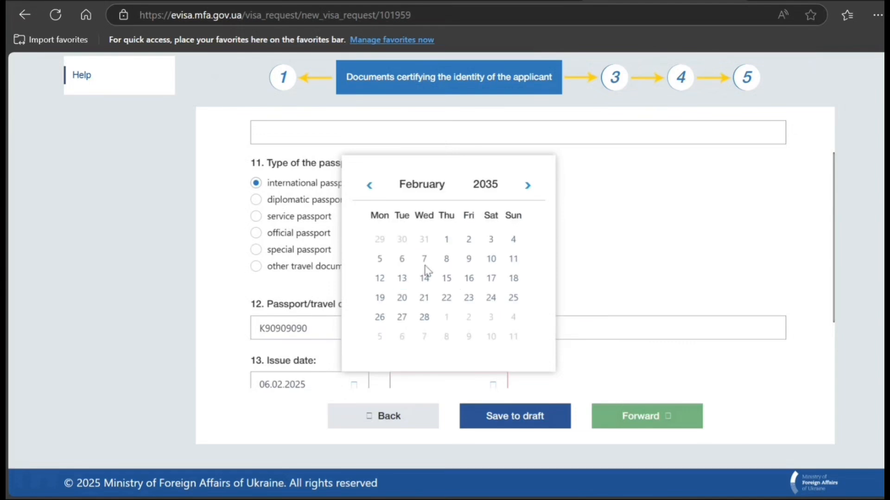
{"action": "left_click", "coordinate": [379, 259]}
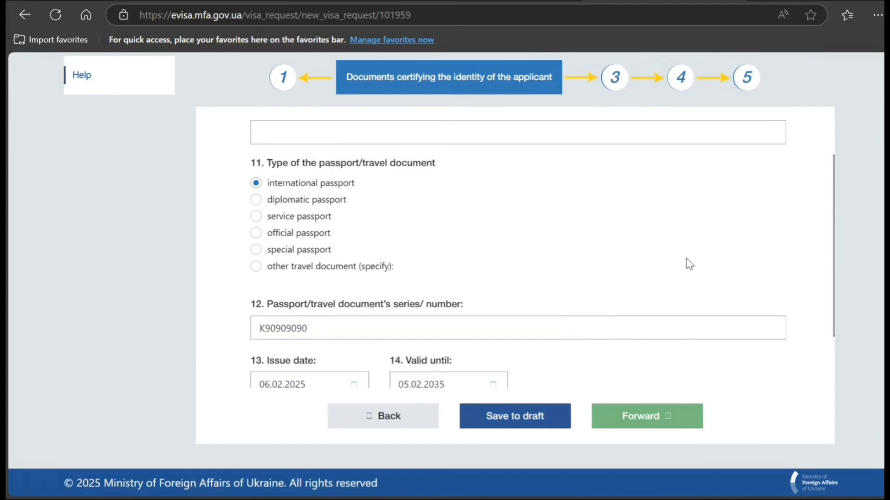
- Enter NEW DELHI as the passport's issuing authority and continue to the applicant's place of residence section
{"action": "scroll", "coordinate": [689, 263], "scroll_direction": "down", "scroll_amount": 3}
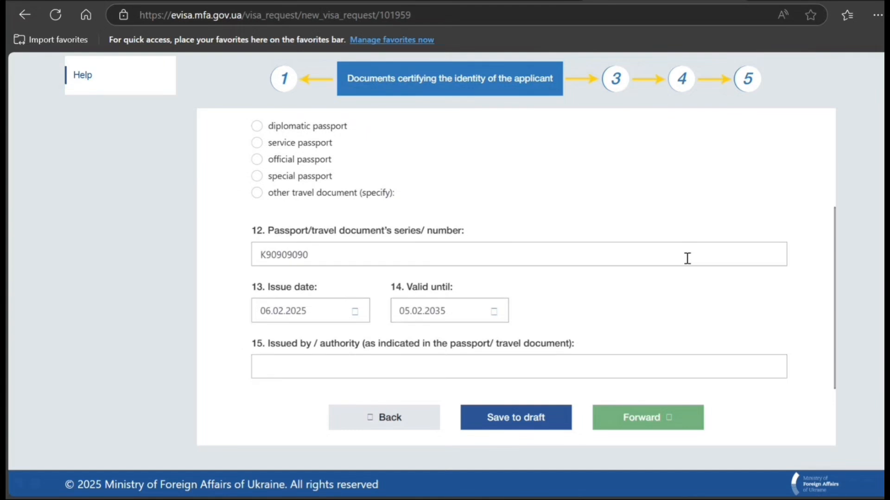
{"action": "left_click", "coordinate": [533, 369]}
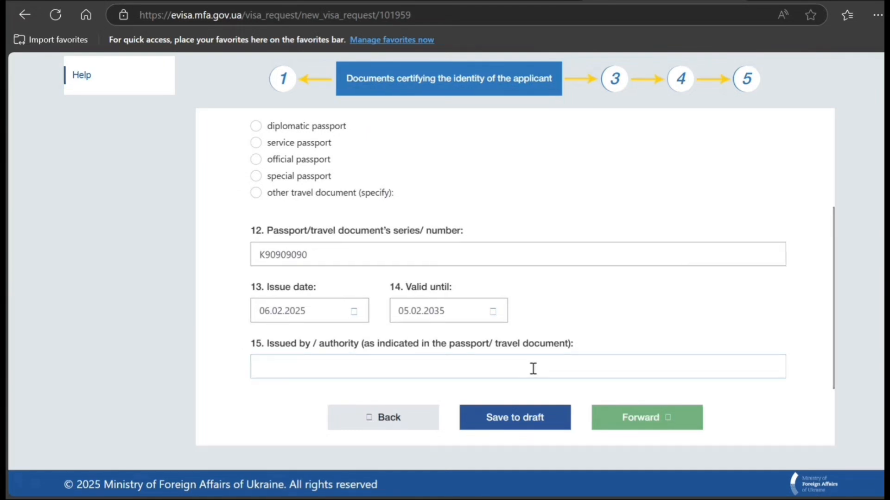
{"action": "type", "text": "NEW DELHI"}
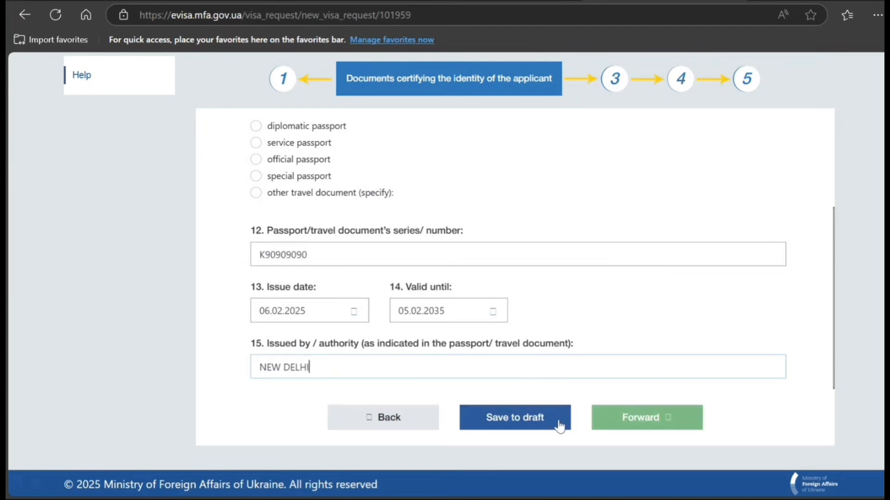
{"action": "left_click", "coordinate": [630, 419]}
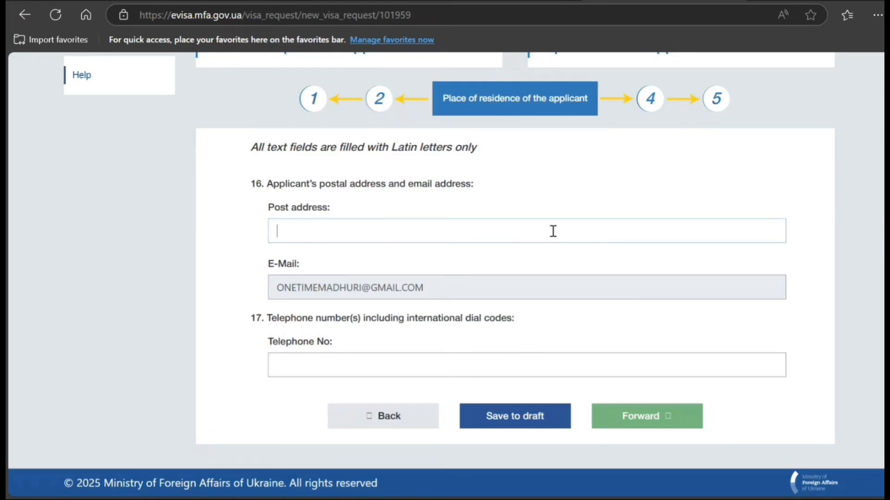
- Fill in the applicant's postal address and telephone number with the international dial code, and continue to the trip information section
{"action": "type", "text": "78 HJHJ  V BBVBV"}
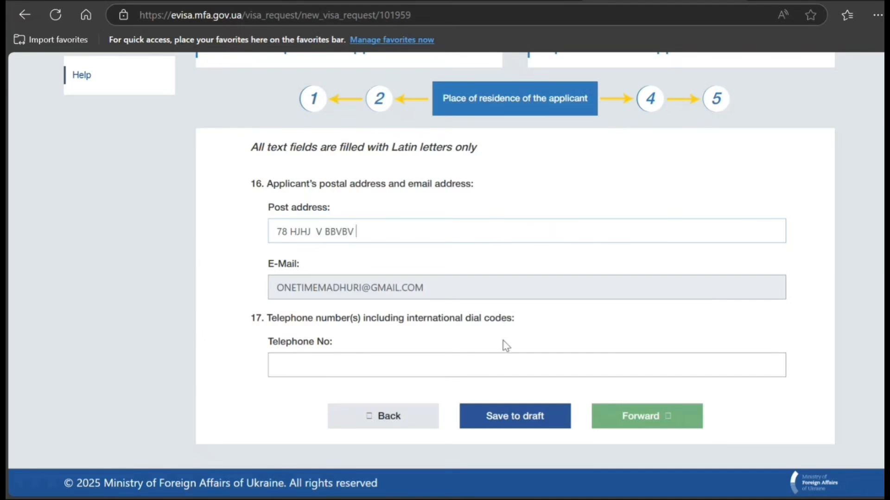
{"action": "left_click", "coordinate": [495, 371]}
{"action": "type", "text": "9090909090"}
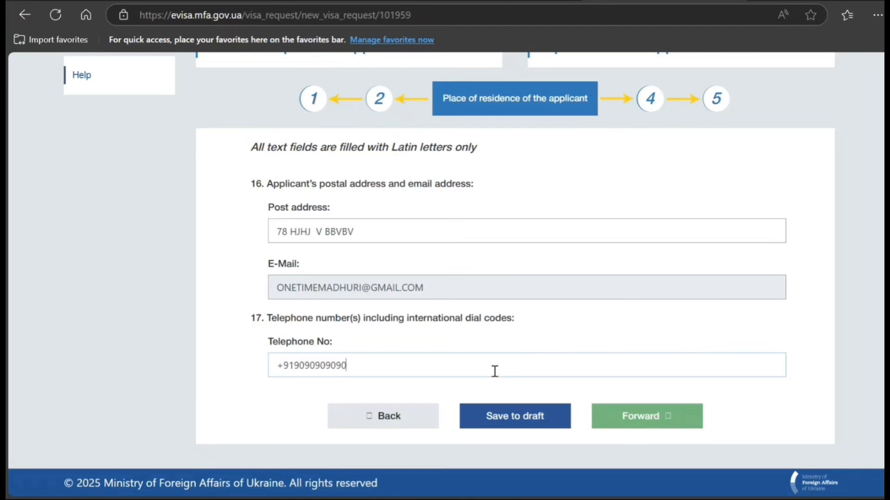
{"action": "type", "text": "909090"}
{"action": "left_click", "coordinate": [637, 419]}
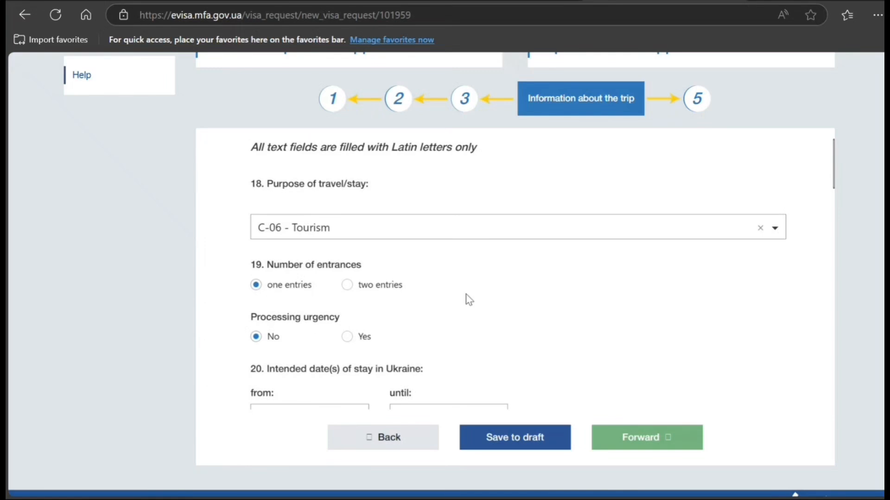
- In the trip information, set the type of person in Ukraine who invited the applicant to Not applicable
{"action": "scroll", "coordinate": [846, 186], "scroll_direction": "down", "scroll_amount": 1}
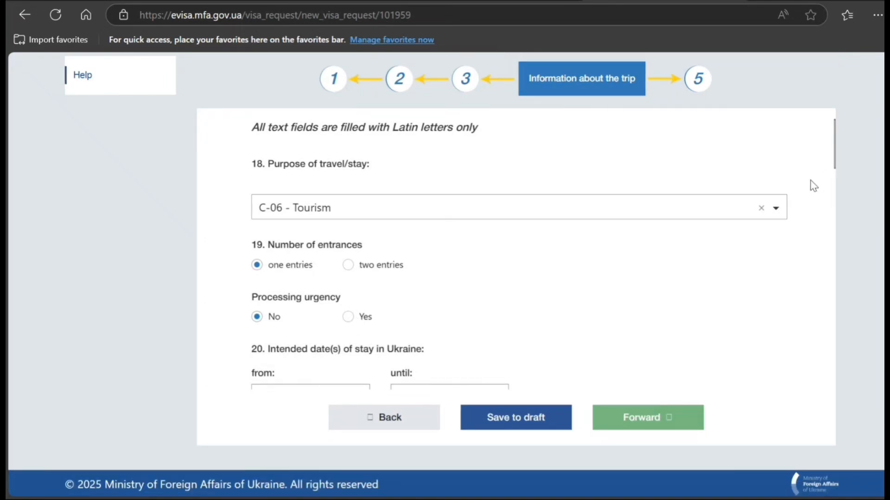
{"action": "scroll", "coordinate": [814, 185], "scroll_direction": "down", "scroll_amount": 2}
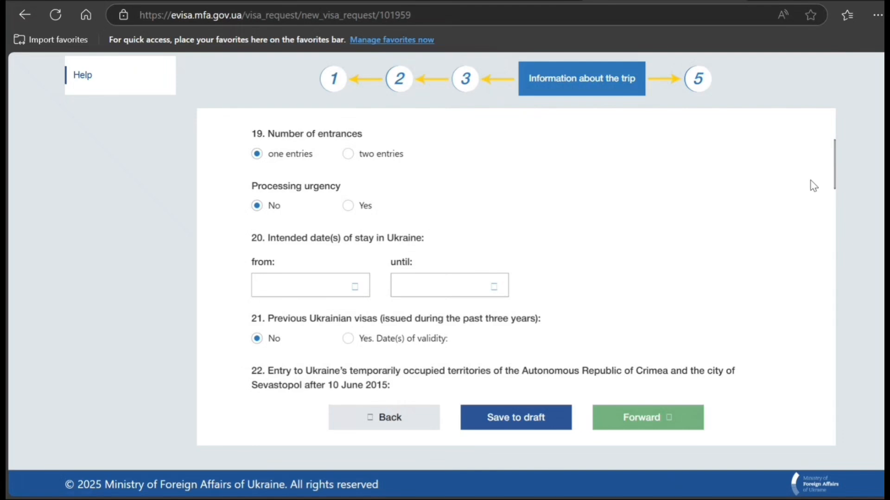
{"action": "scroll", "coordinate": [814, 186], "scroll_direction": "down", "scroll_amount": 1}
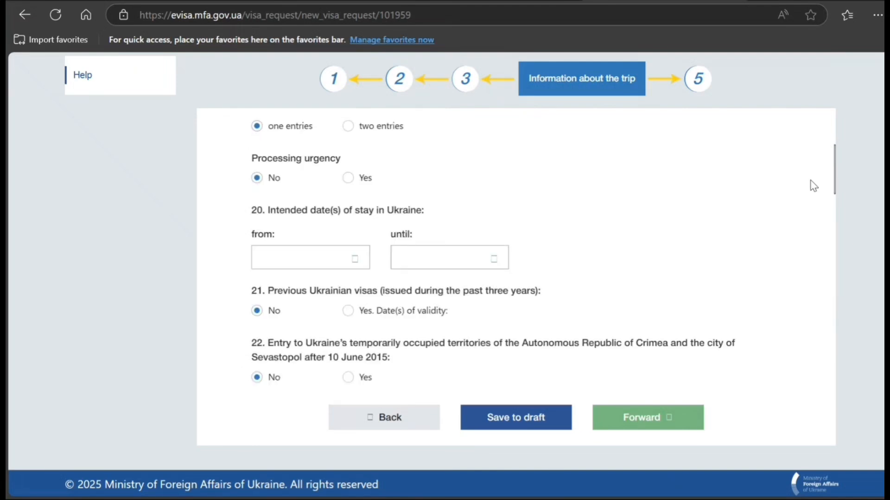
{"action": "scroll", "coordinate": [814, 185], "scroll_direction": "down", "scroll_amount": 2}
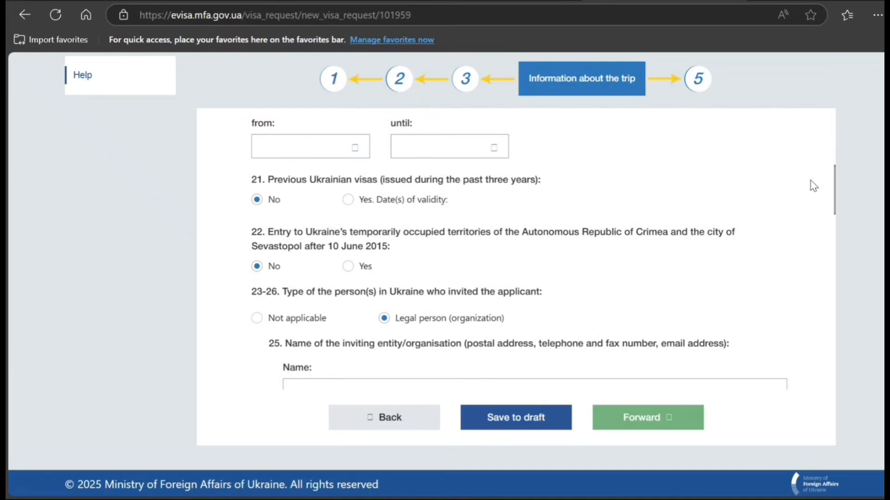
{"action": "scroll", "coordinate": [813, 185], "scroll_direction": "down", "scroll_amount": 1}
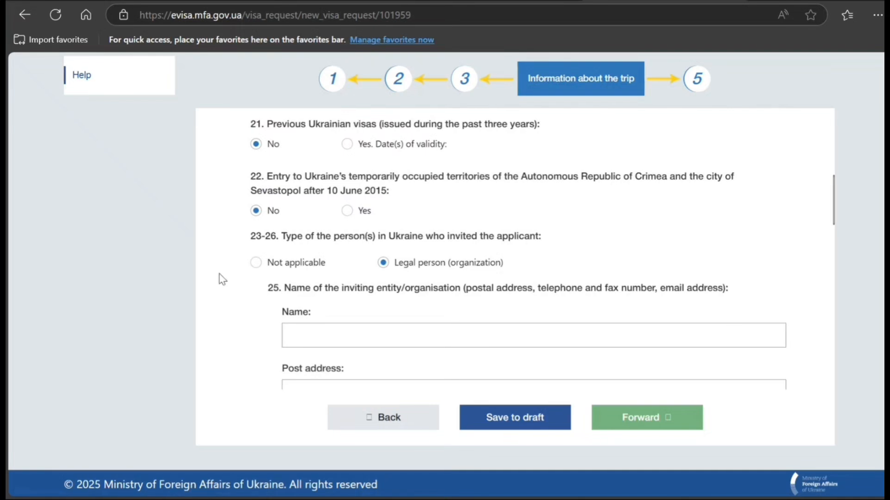
{"action": "left_click", "coordinate": [256, 263]}
{"action": "left_click", "coordinate": [256, 263]}
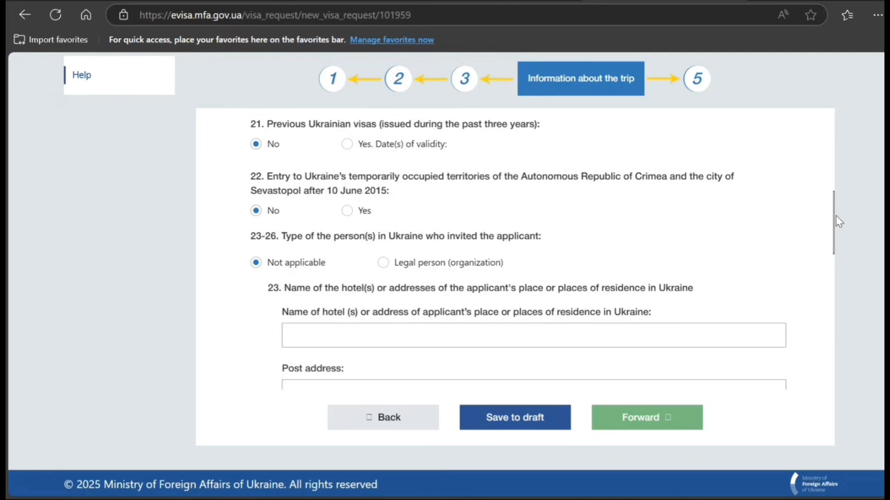
- Set the travel and stay expenses as covered by the applicant himself/herself and go to the document copy uploads
{"action": "left_click_drag", "start_coordinate": [834, 214], "coordinate": [826, 320]}
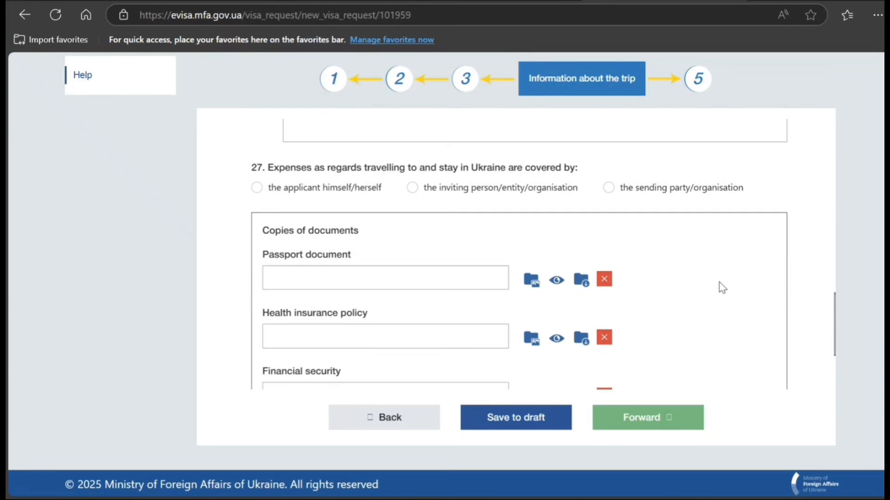
{"action": "left_click", "coordinate": [256, 193]}
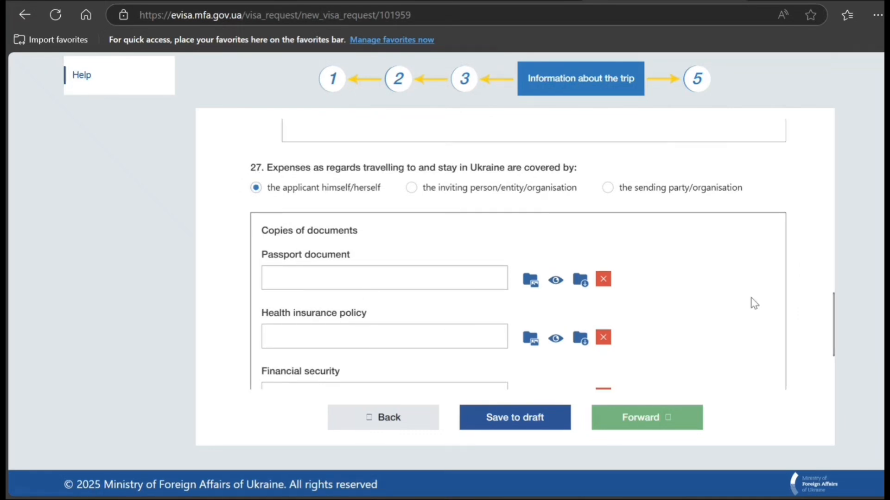
{"action": "scroll", "coordinate": [821, 250], "scroll_direction": "down", "scroll_amount": 3}
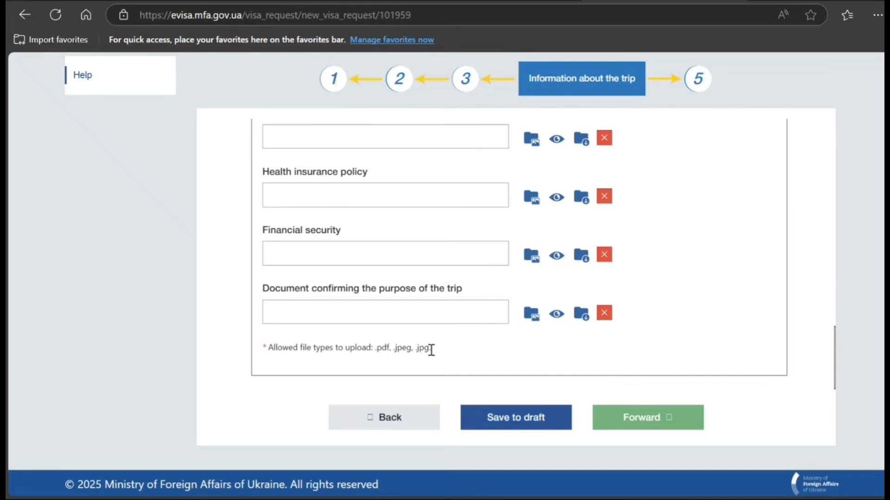
- Review the trip information entries, from the purpose of travel and stay dates through the expenses question to the required document copies
{"action": "scroll", "coordinate": [433, 343], "scroll_direction": "up", "scroll_amount": 1}
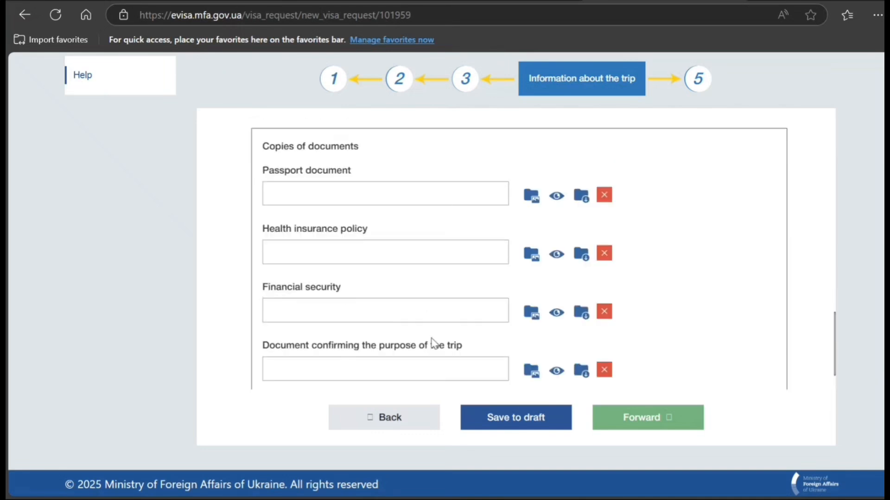
{"action": "scroll", "coordinate": [433, 343], "scroll_direction": "up", "scroll_amount": 10}
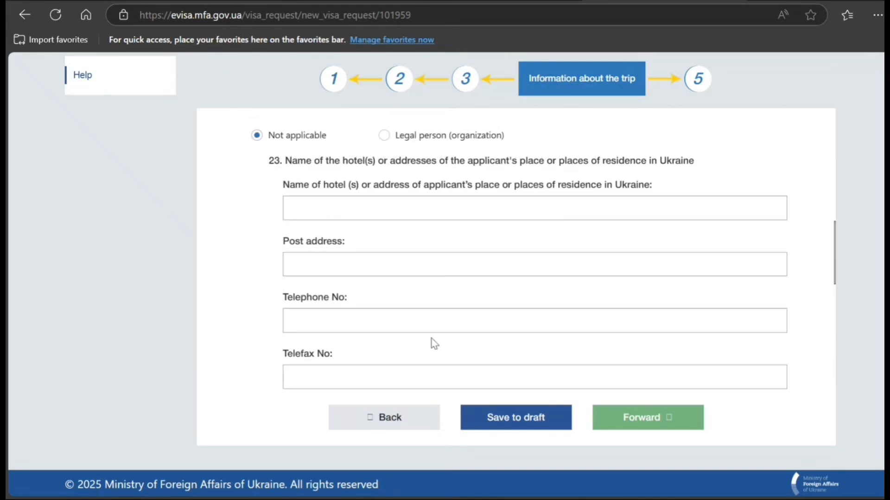
{"action": "scroll", "coordinate": [432, 343], "scroll_direction": "up", "scroll_amount": 5}
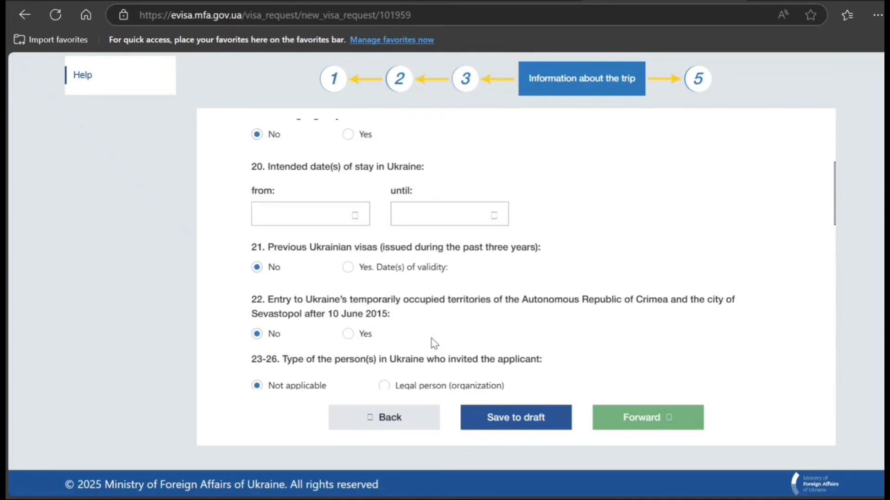
{"action": "scroll", "coordinate": [432, 343], "scroll_direction": "up", "scroll_amount": 3}
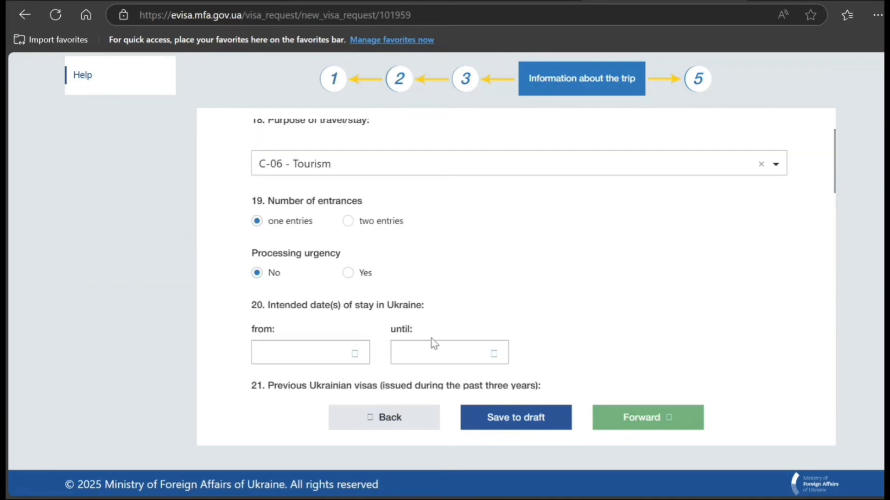
{"action": "scroll", "coordinate": [432, 343], "scroll_direction": "up", "scroll_amount": 1}
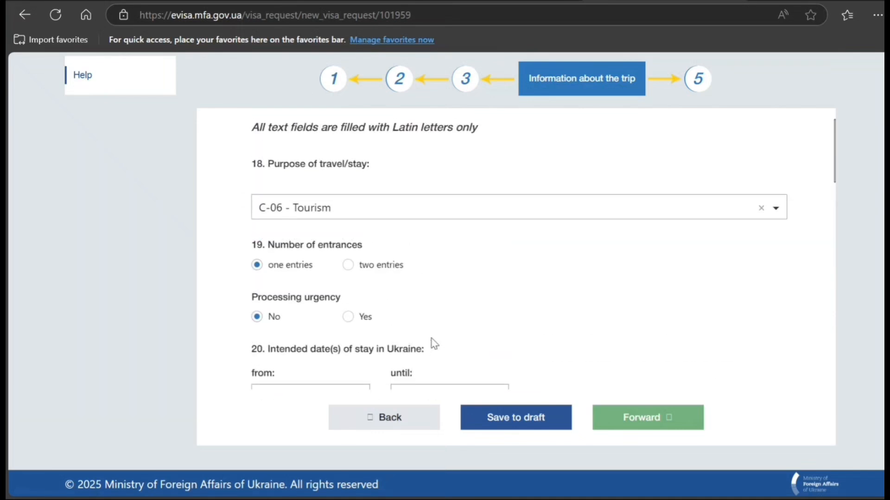
{"action": "scroll", "coordinate": [433, 343], "scroll_direction": "down", "scroll_amount": 14}
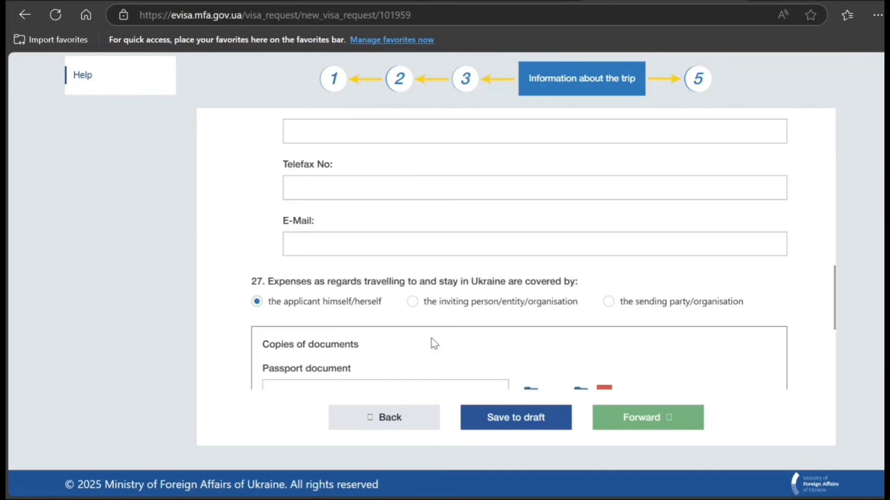